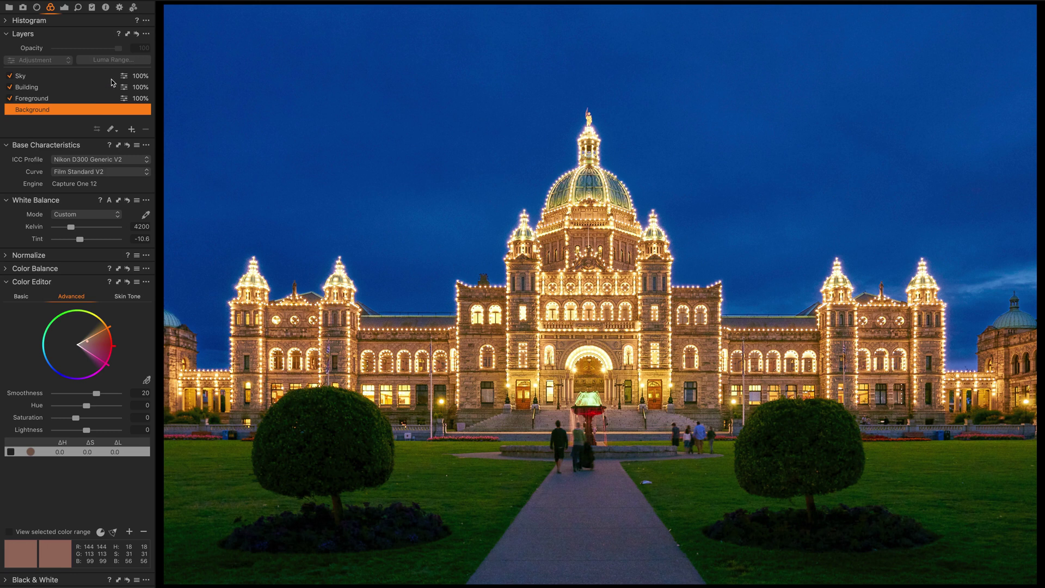
# Inspect the Foreground, Building and Sky layers and their masks on the finished image, ending on the Background layer
pyautogui.click(110, 99)
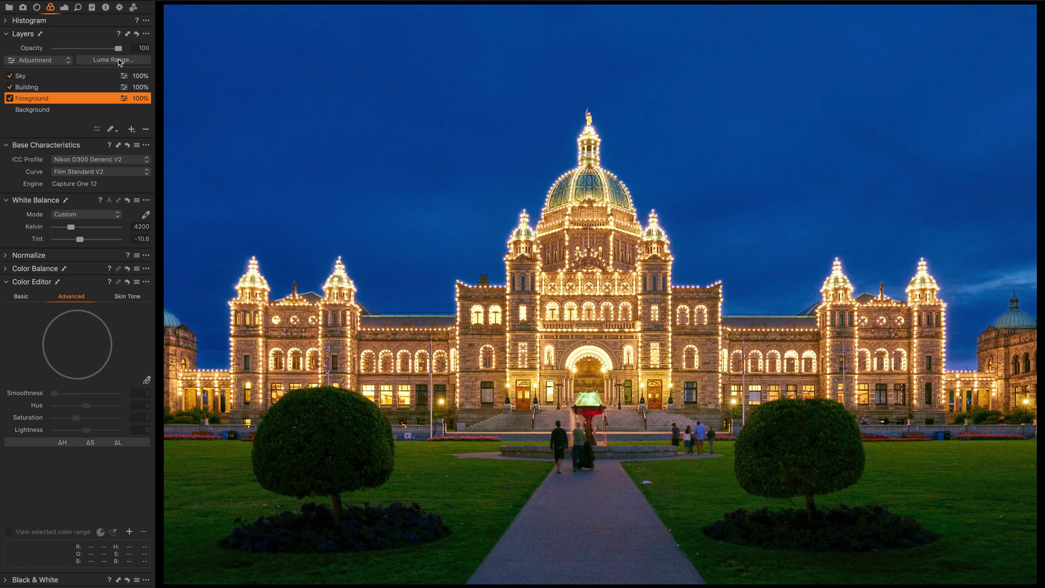
pyautogui.click(112, 110)
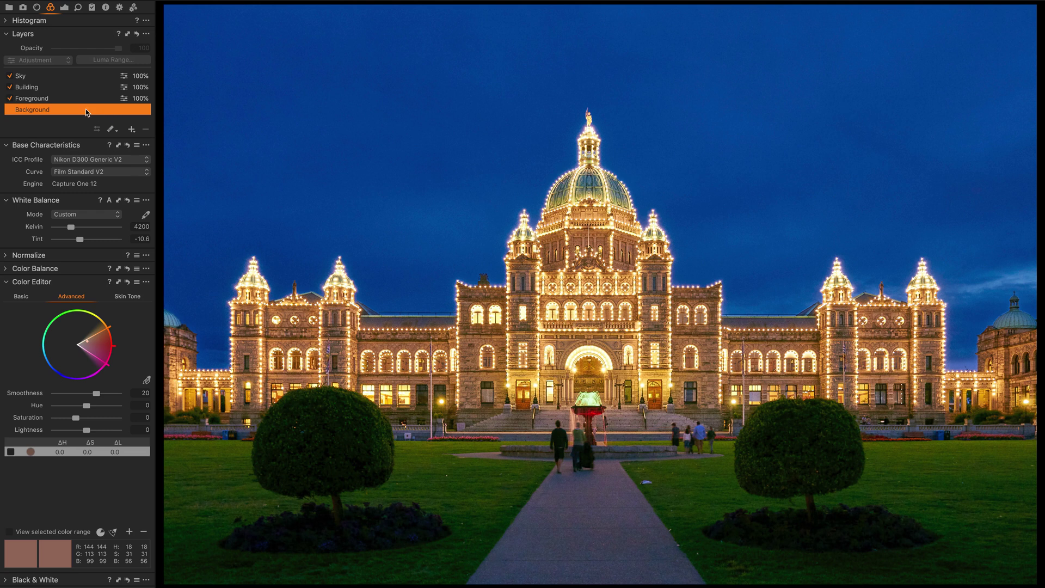
pyautogui.click(54, 99)
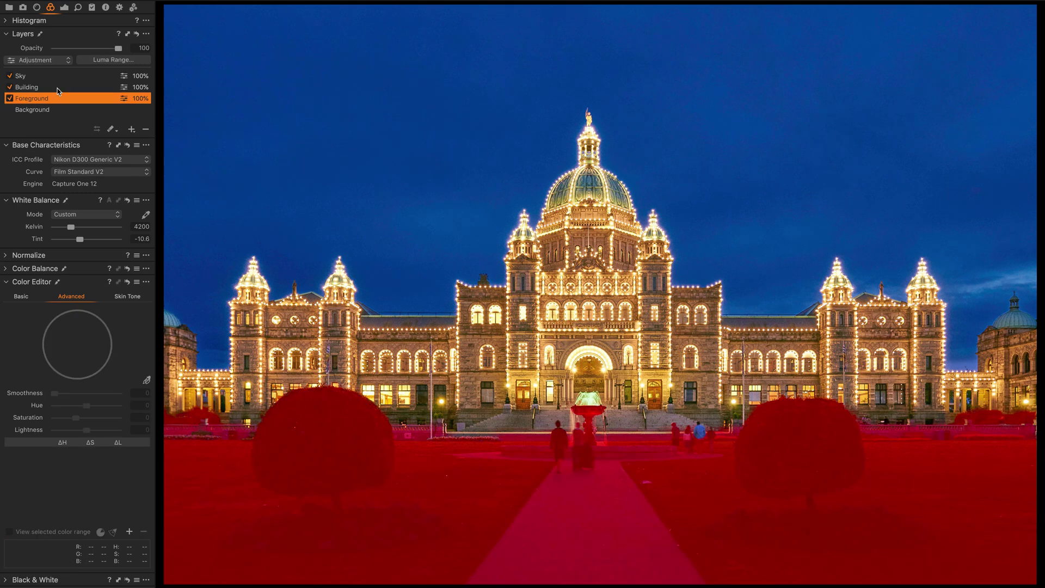
pyautogui.click(58, 89)
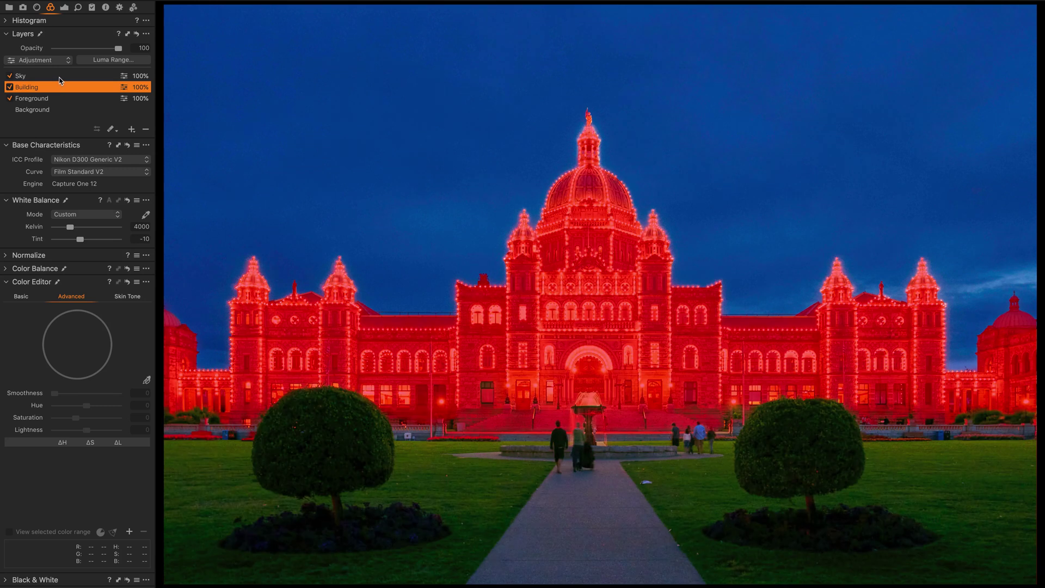
pyautogui.click(61, 77)
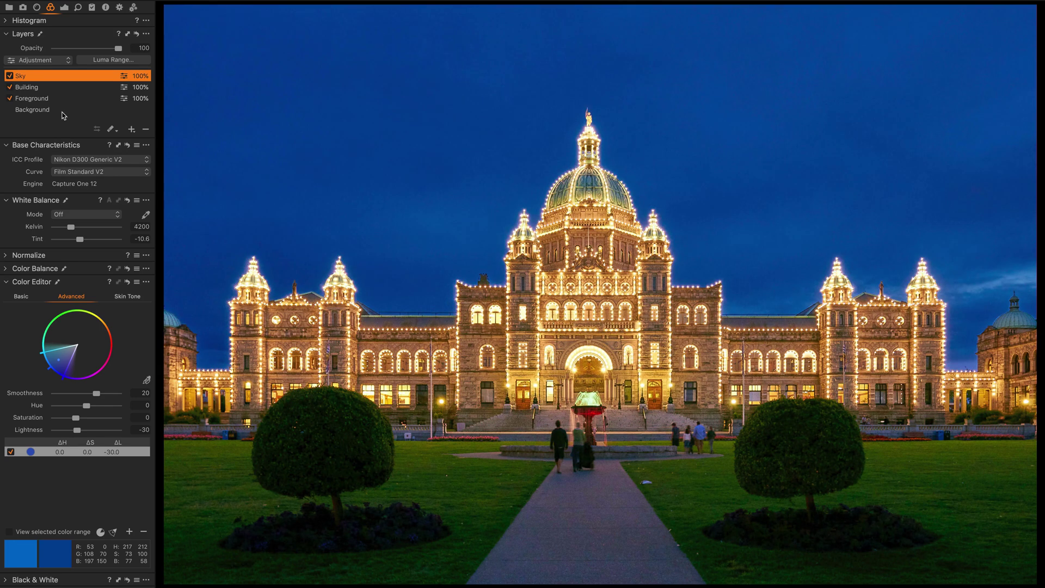
pyautogui.click(61, 110)
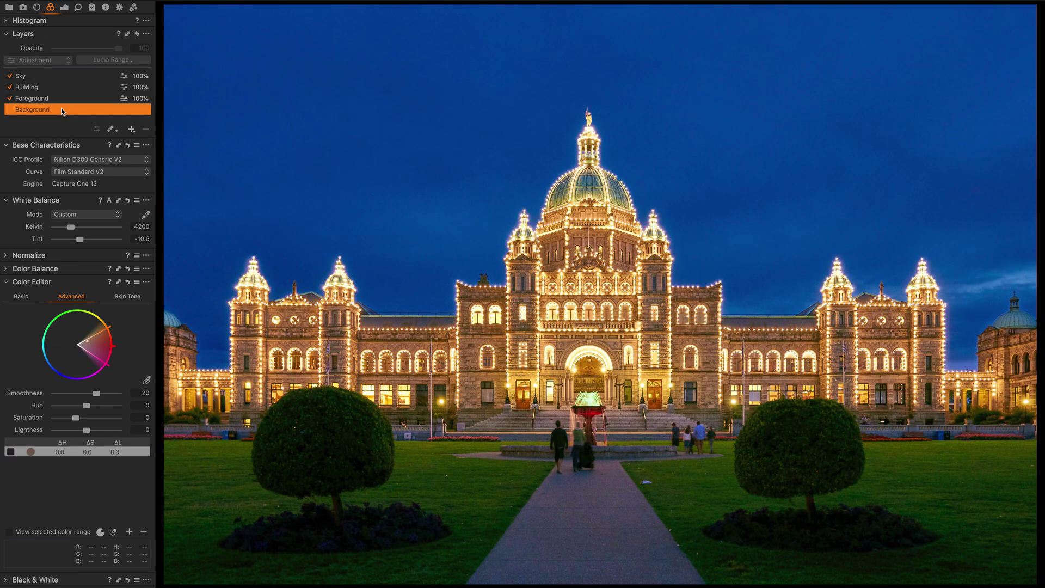
# View the fourth image and the third image of the set one after the other at full viewer size
pyautogui.press('super+alt+v')
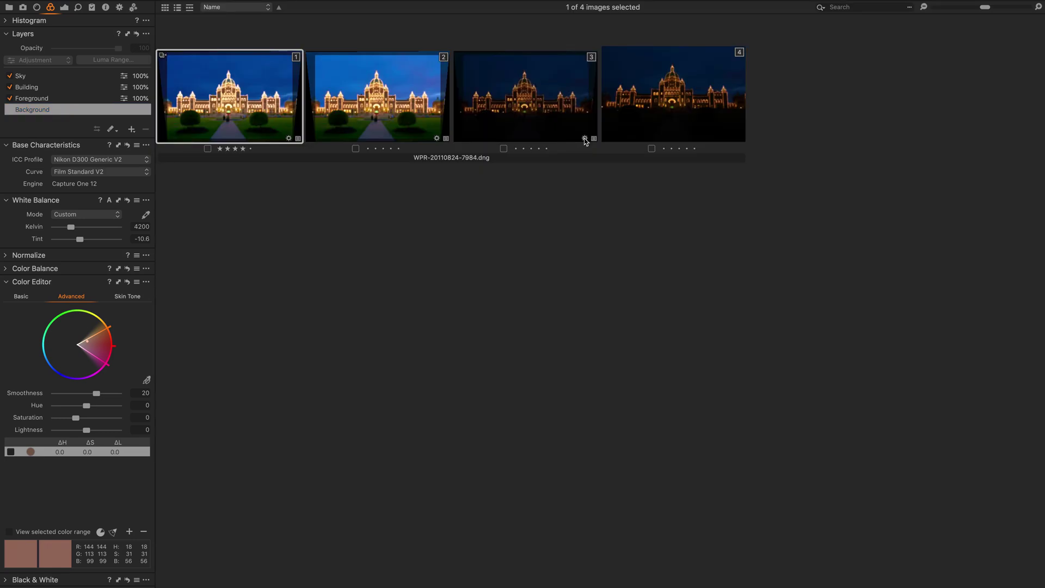
pyautogui.click(689, 120)
pyautogui.press('super+alt+v')
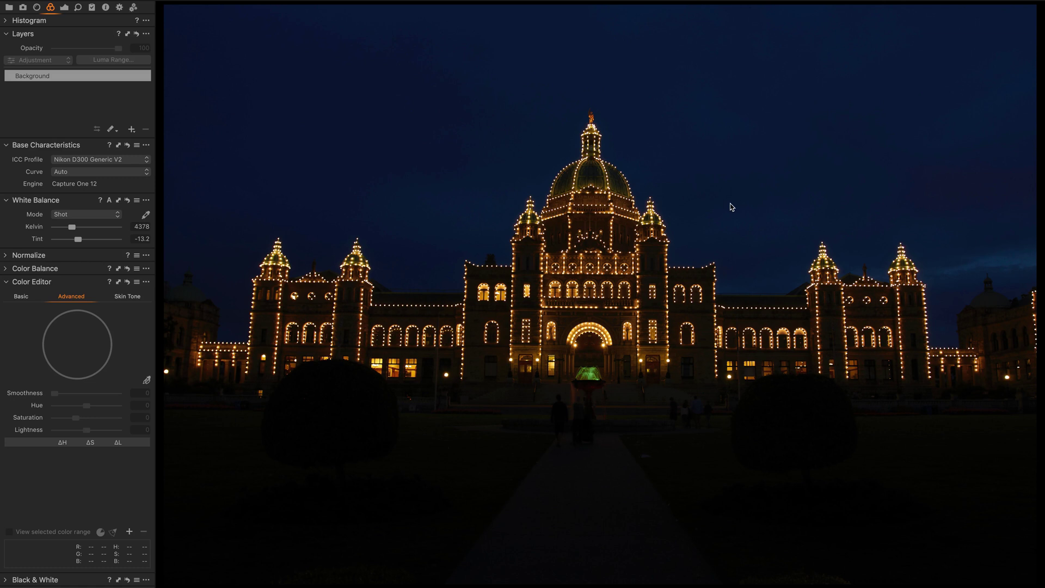
pyautogui.press('n')
pyautogui.click(547, 106)
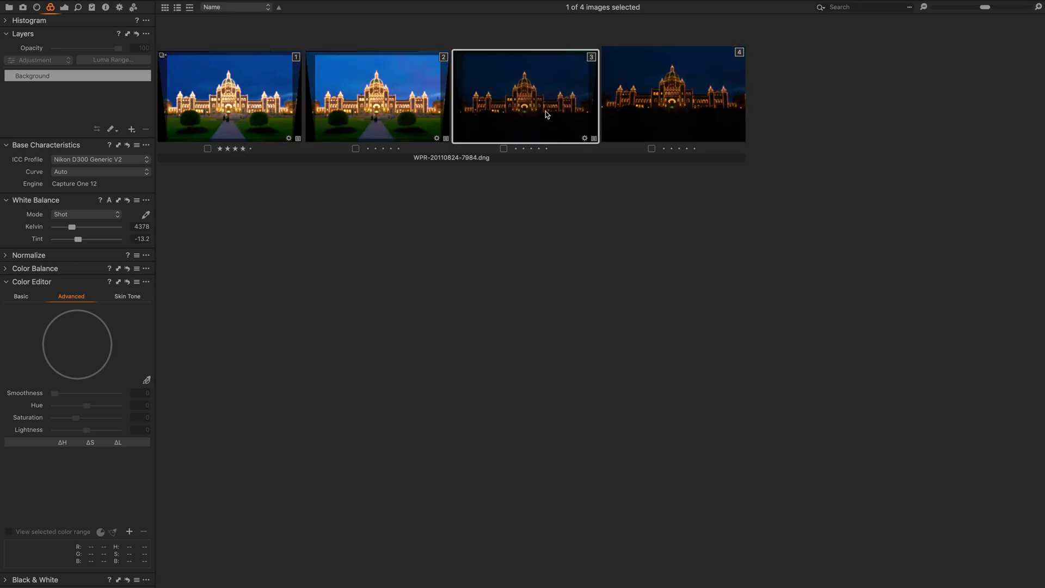
pyautogui.press('n')
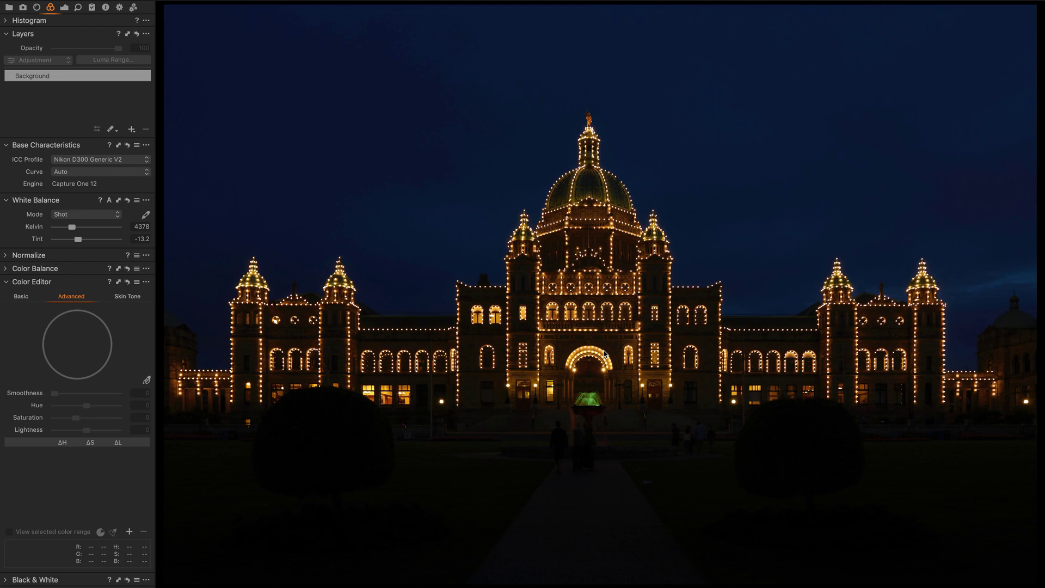
# Open the second image of the set in the viewer and review its exposure and color settings
pyautogui.press('alt+super+v')
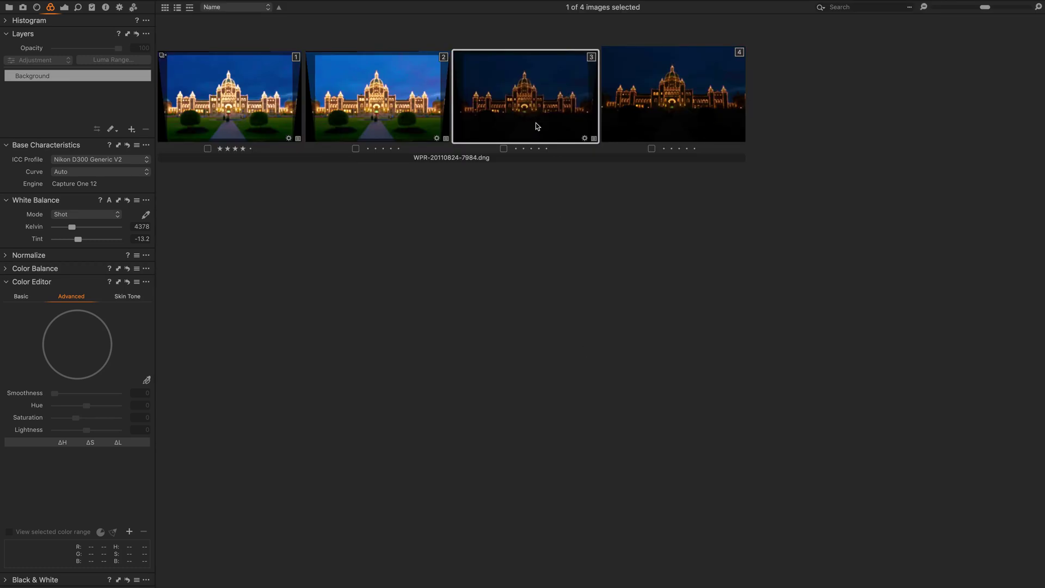
pyautogui.click(375, 101)
pyautogui.press('alt+super+v')
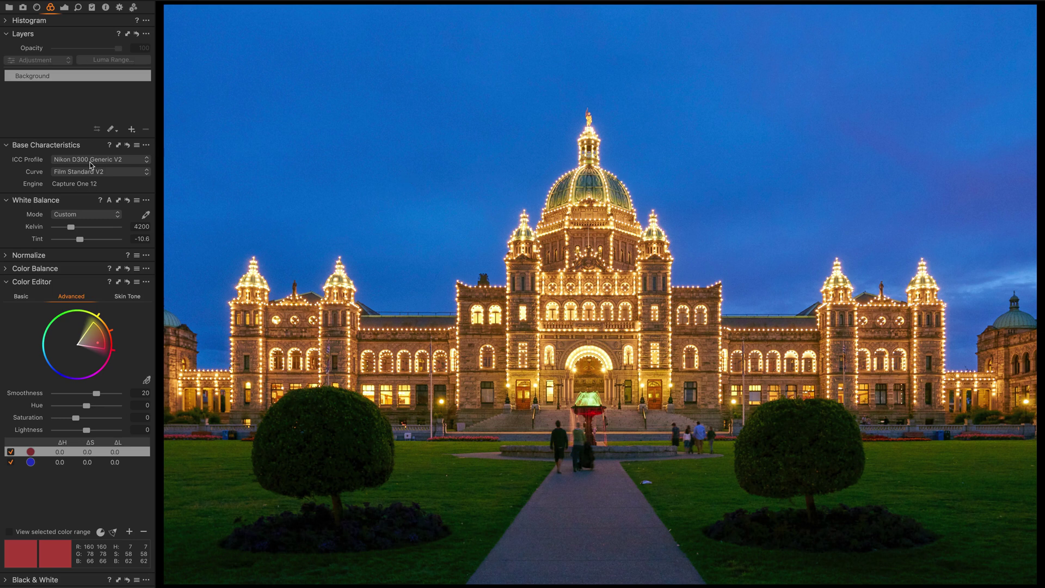
pyautogui.click(64, 7)
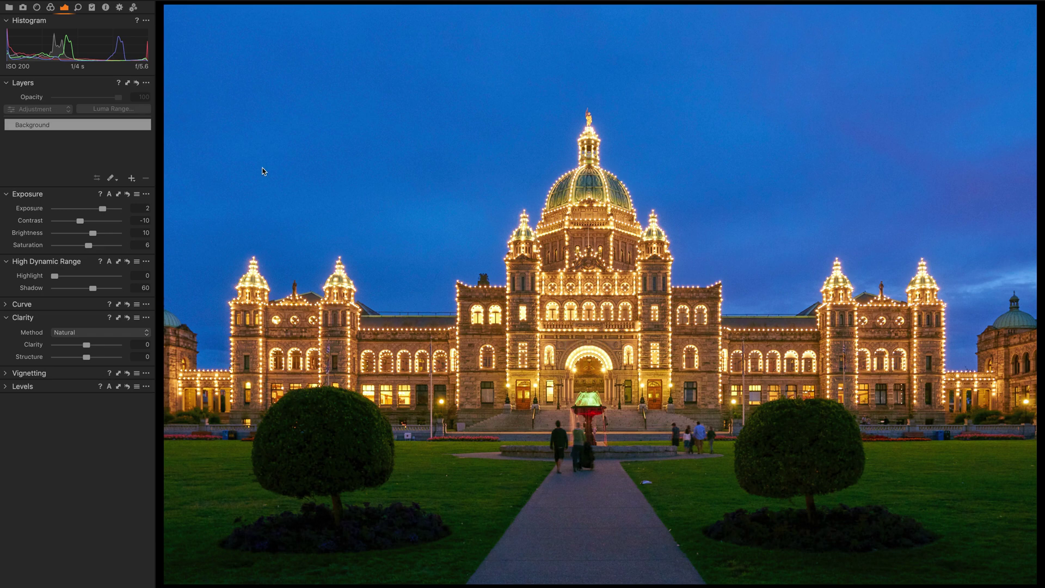
pyautogui.click(50, 7)
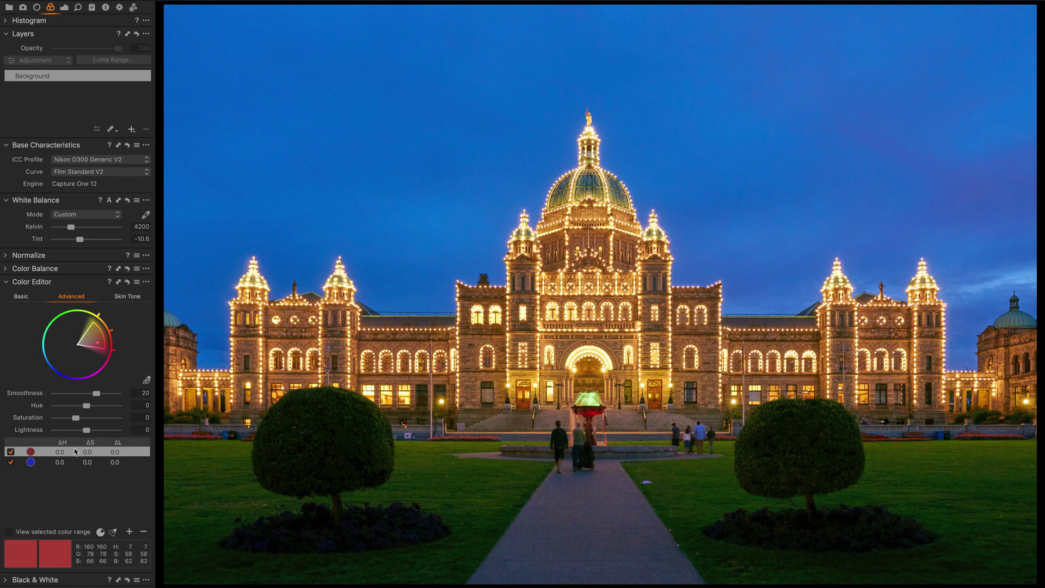
# Create a masked layer from the Color Editor's red-orange range covering the building, and name the layer Building
pyautogui.click(9, 532)
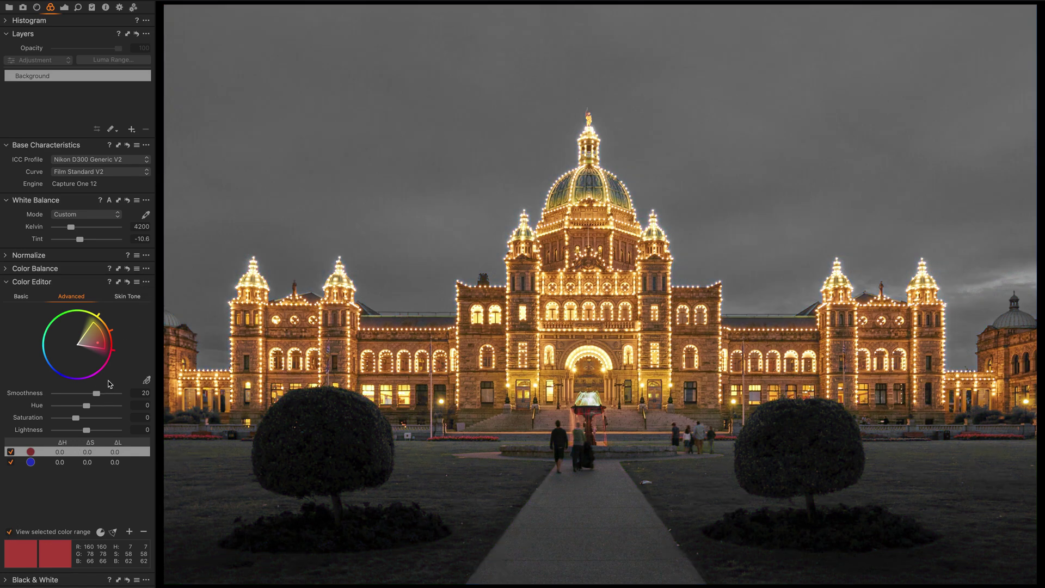
pyautogui.click(146, 281)
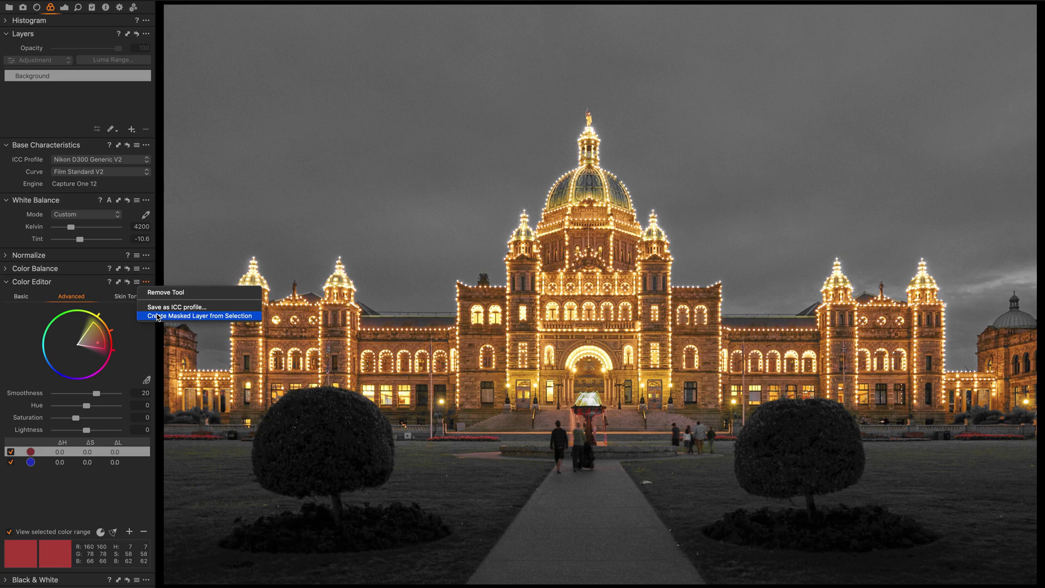
pyautogui.click(203, 319)
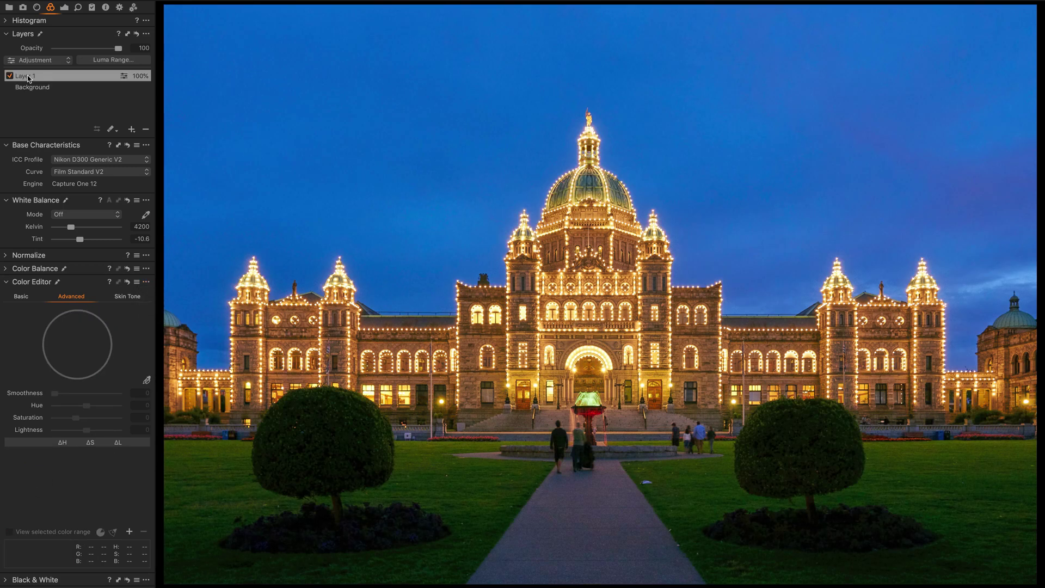
pyautogui.doubleClick(28, 79)
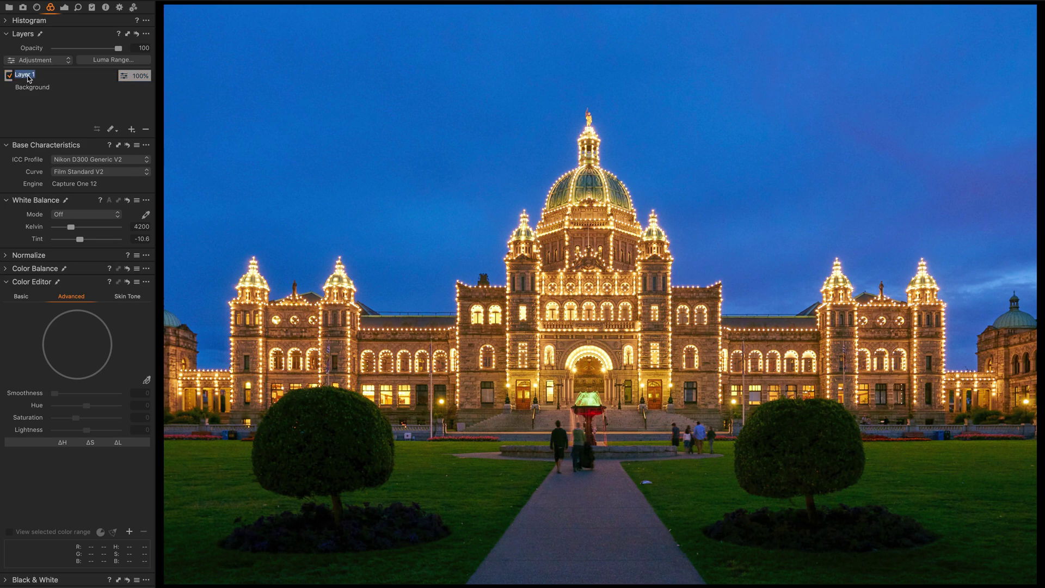
pyautogui.write('Building')
pyautogui.press('Return')
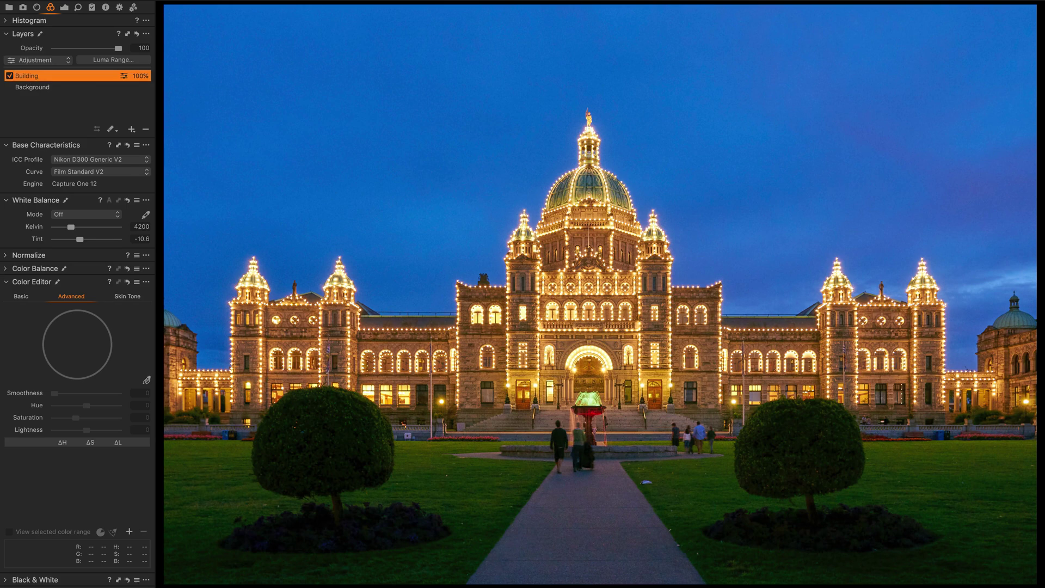
# Compare the Background layer with and without the selected color range view, leaving that view off
pyautogui.click(53, 88)
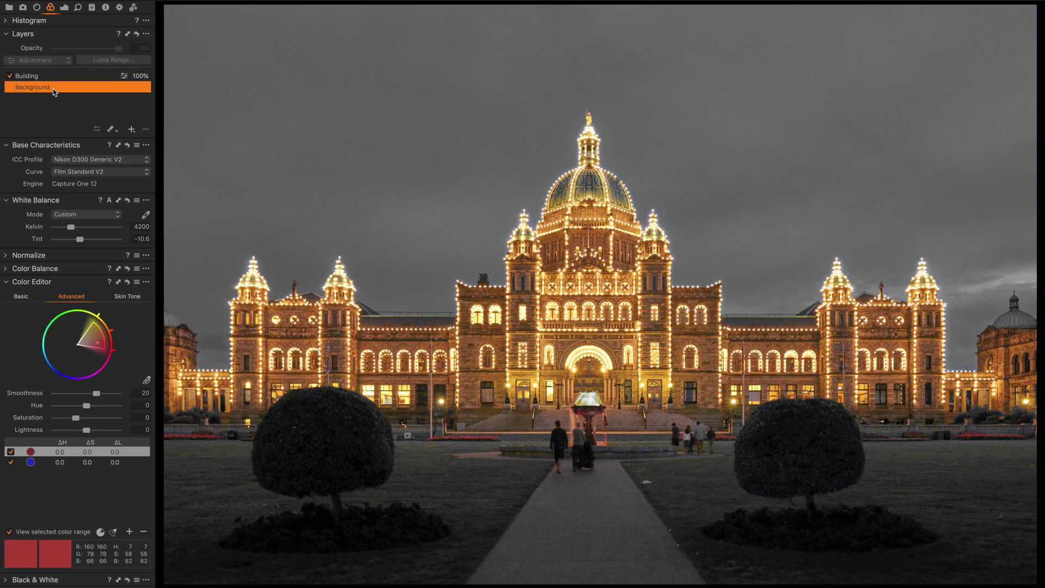
pyautogui.click(9, 532)
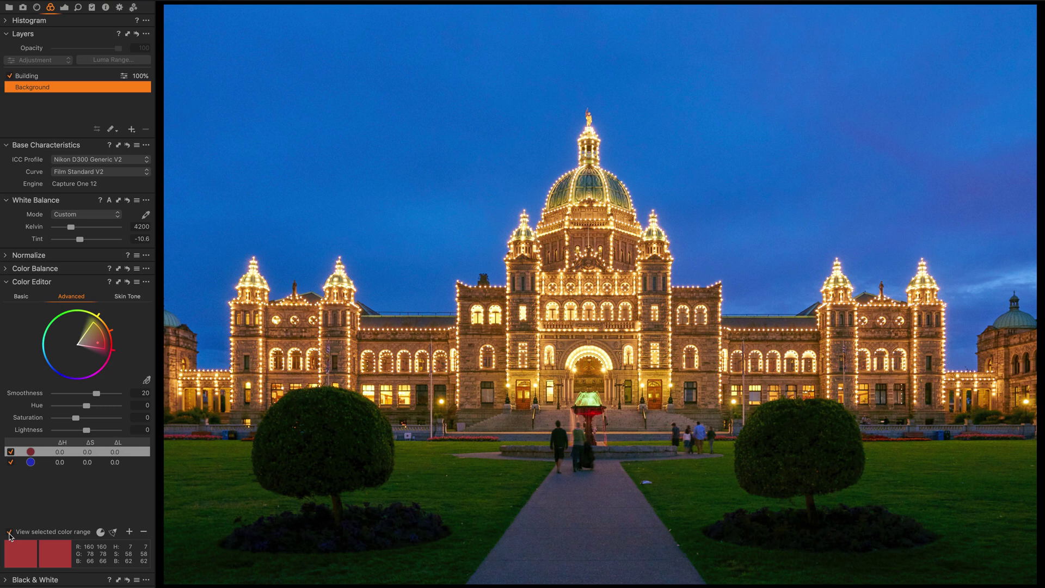
pyautogui.click(8, 532)
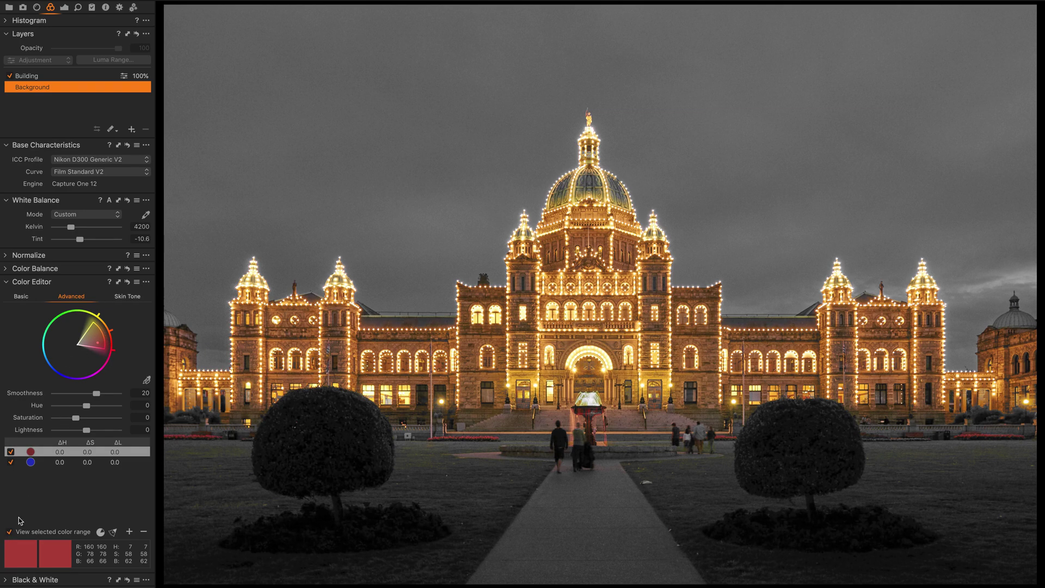
pyautogui.click(9, 532)
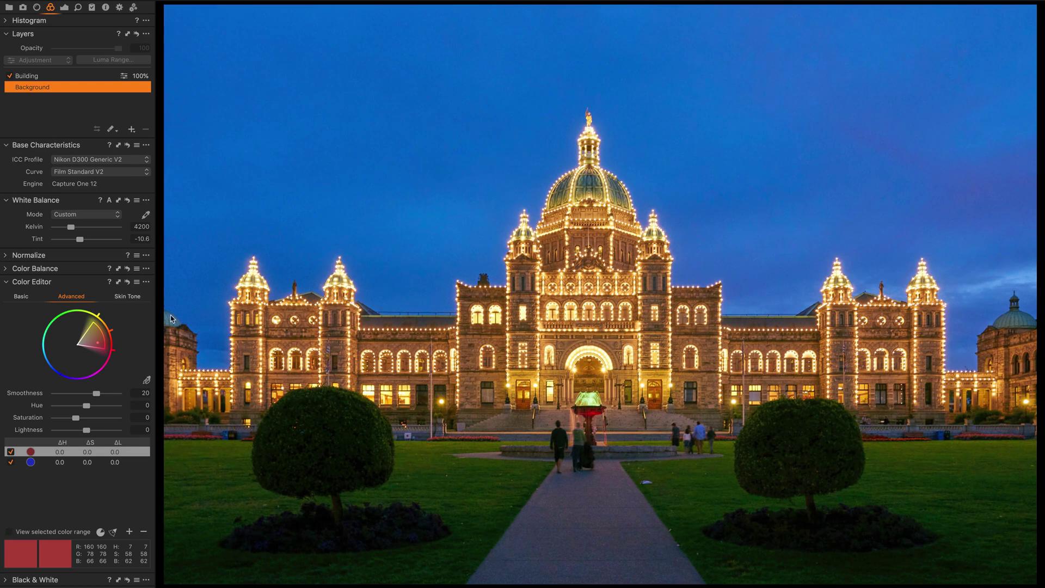
# Display the Building layer's mask and erase the stray masking over the lawn, trees and flower beds
pyautogui.click(84, 77)
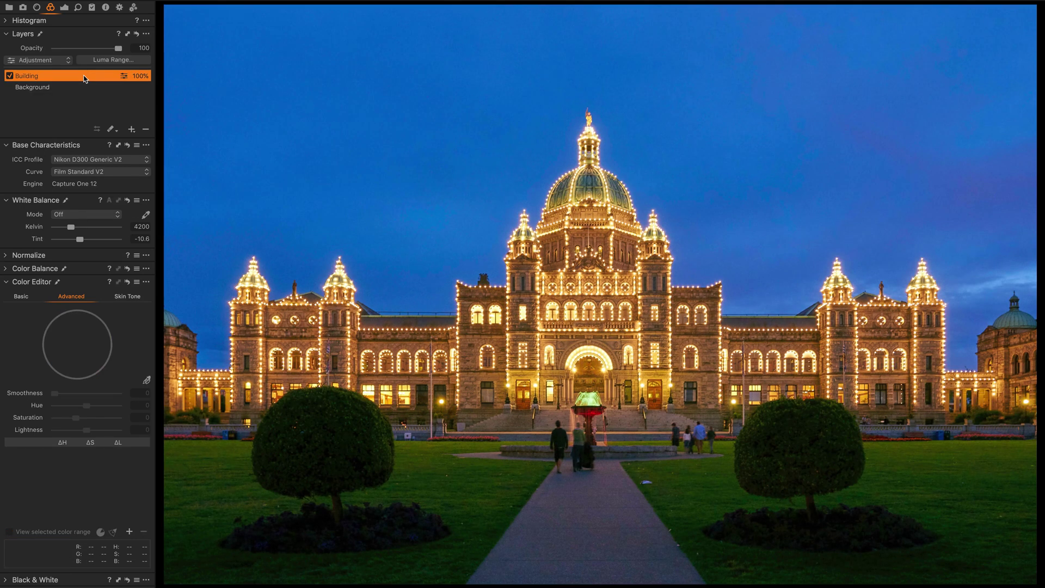
pyautogui.press('m')
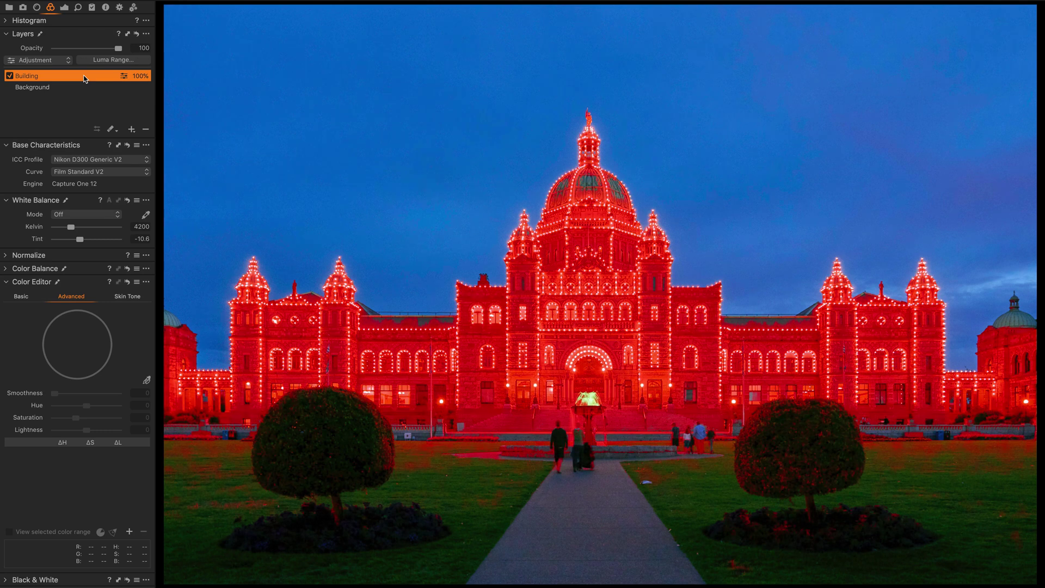
pyautogui.press('b')
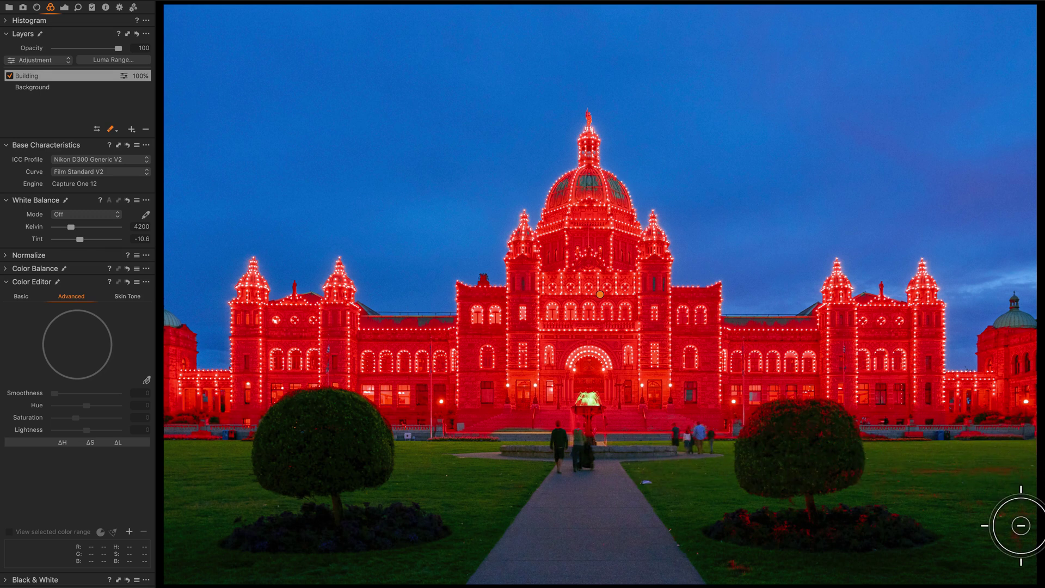
pyautogui.moveTo(978, 502)
pyautogui.mouseDown()
pyautogui.moveTo(744, 468)
pyautogui.moveTo(771, 510)
pyautogui.moveTo(693, 544)
pyautogui.moveTo(855, 537)
pyautogui.moveTo(862, 499)
pyautogui.moveTo(703, 554)
pyautogui.mouseUp()
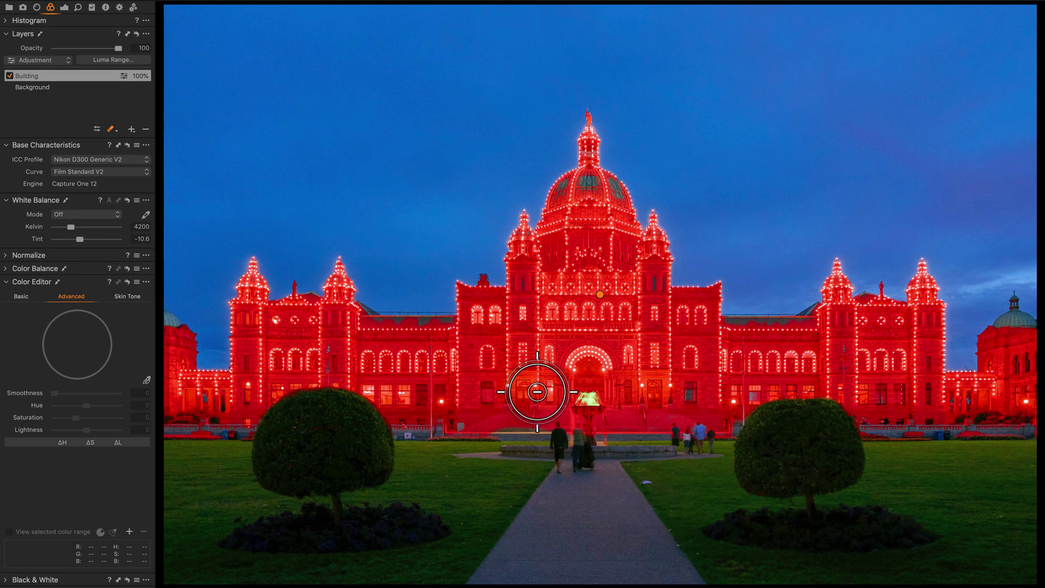
# Brush the unmasked wing roofs and the domes at both edges of the photo into the Building layer's mask
pyautogui.press('b')
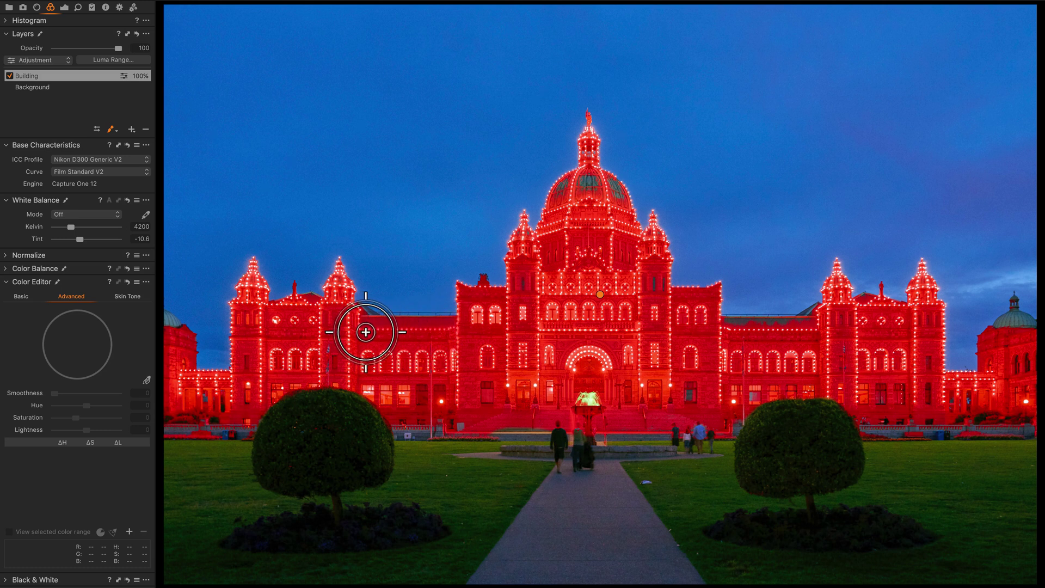
pyautogui.moveTo(424, 333)
pyautogui.mouseDown()
pyautogui.moveTo(374, 332)
pyautogui.moveTo(348, 307)
pyautogui.mouseUp()
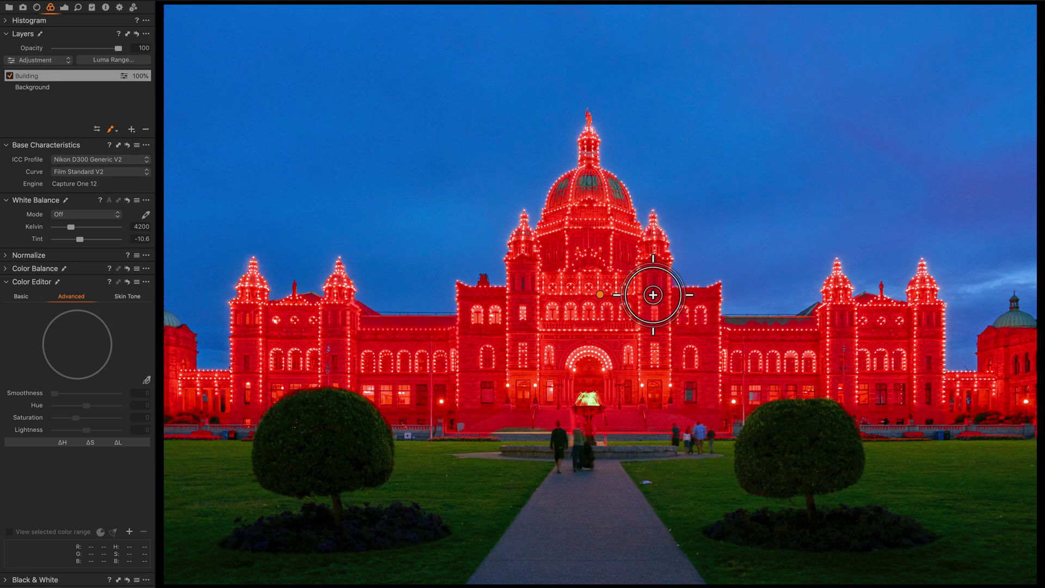
pyautogui.rightClick(620, 352)
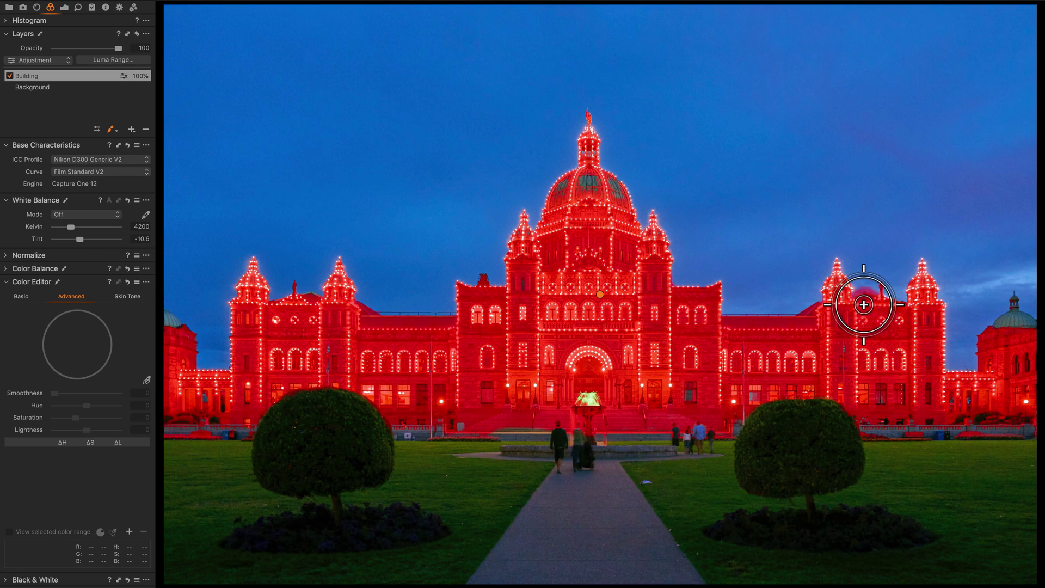
pyautogui.moveTo(1031, 370); pyautogui.dragTo(1015, 326)
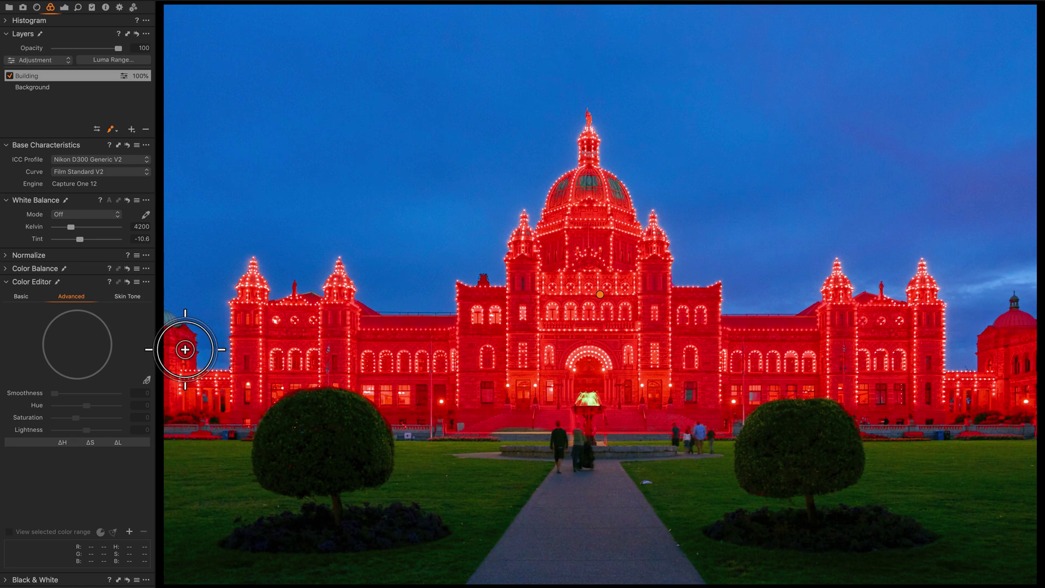
pyautogui.moveTo(166, 330); pyautogui.dragTo(164, 331)
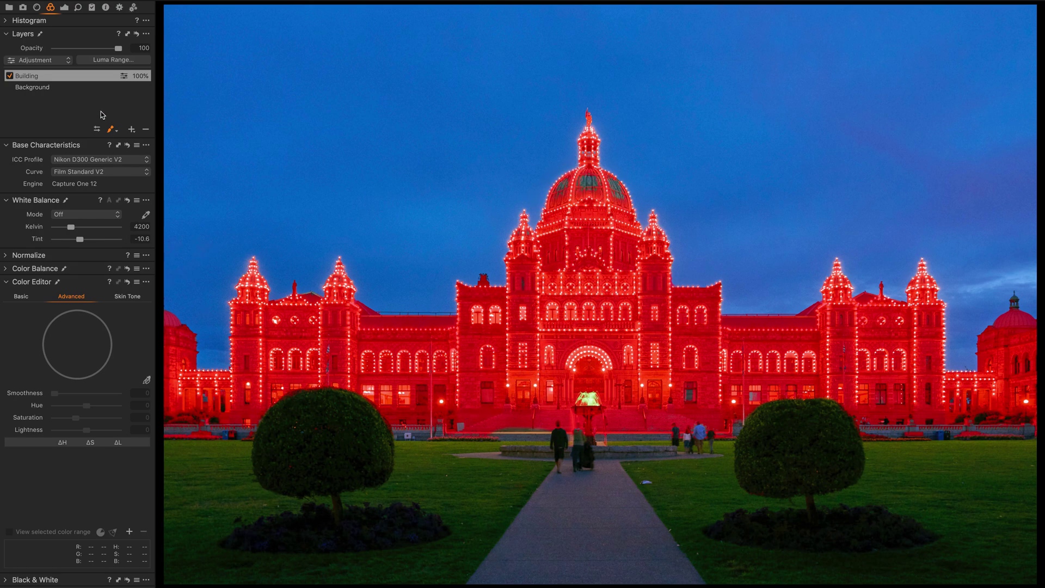
# Fill the gaps inside the Building layer's mask and refine its edges with Refine Mask, leaving the mask display off
pyautogui.rightClick(118, 81)
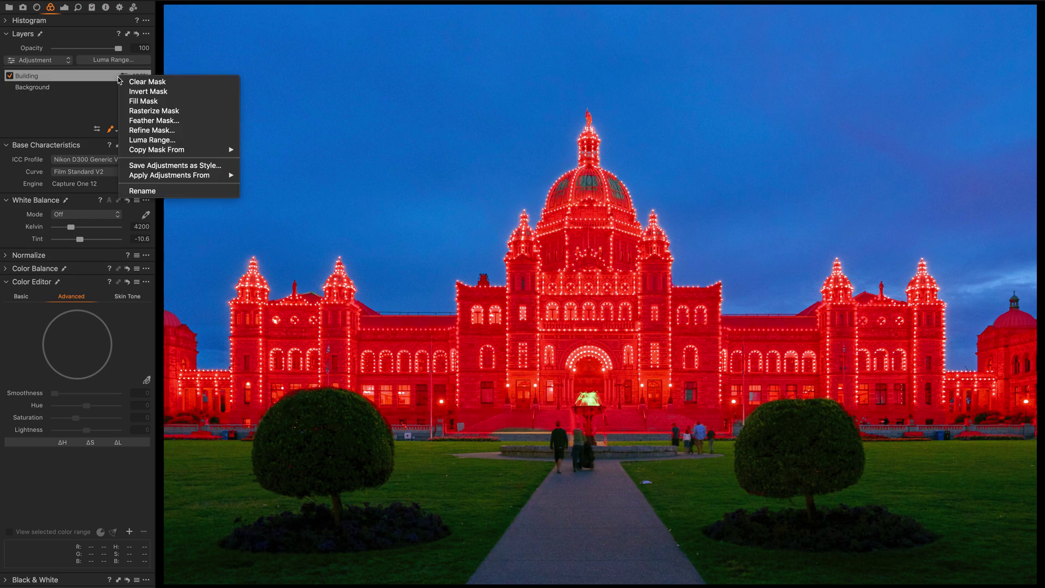
pyautogui.click(134, 102)
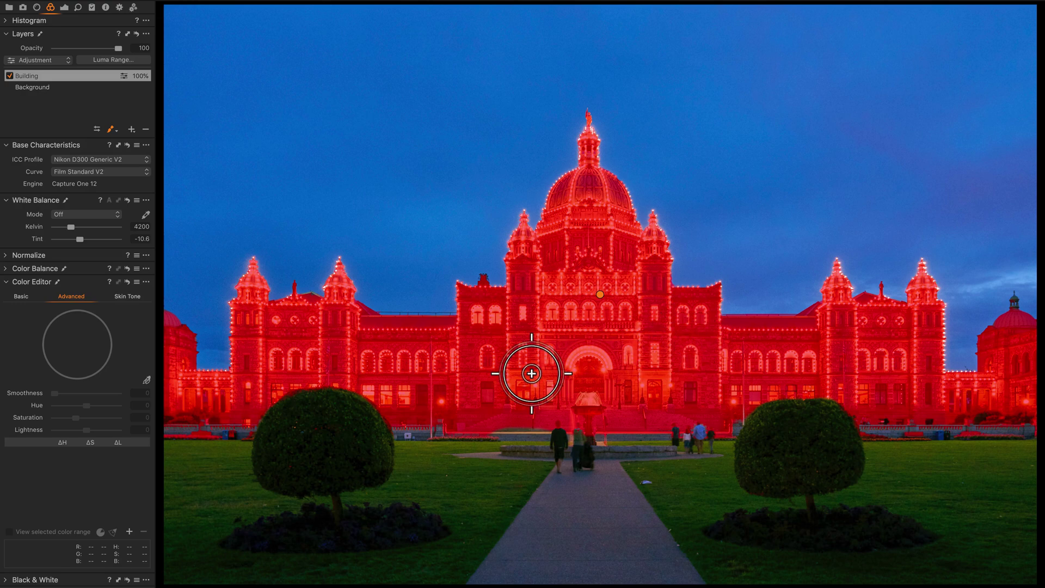
pyautogui.click(124, 76)
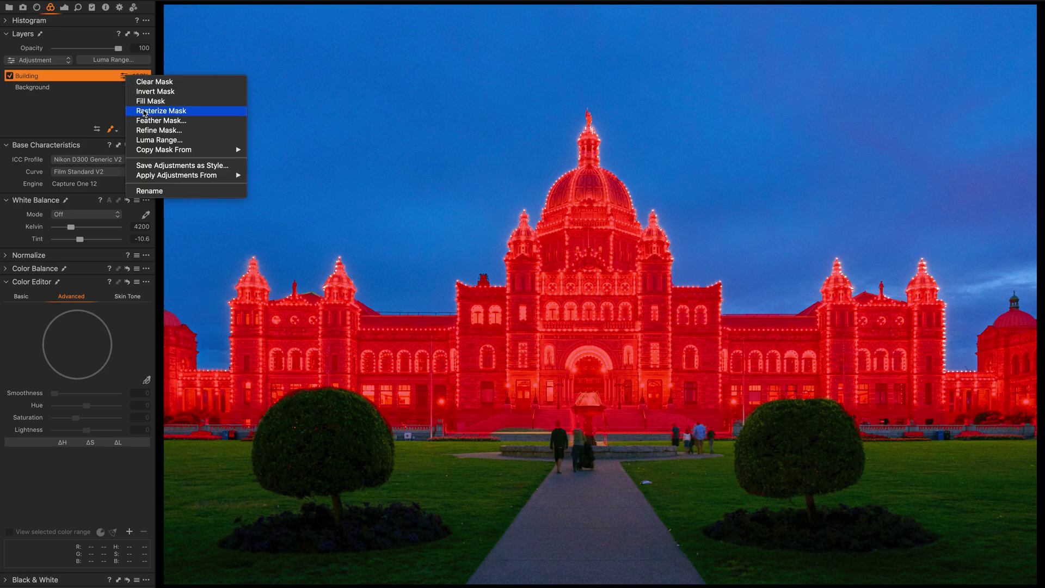
pyautogui.click(156, 130)
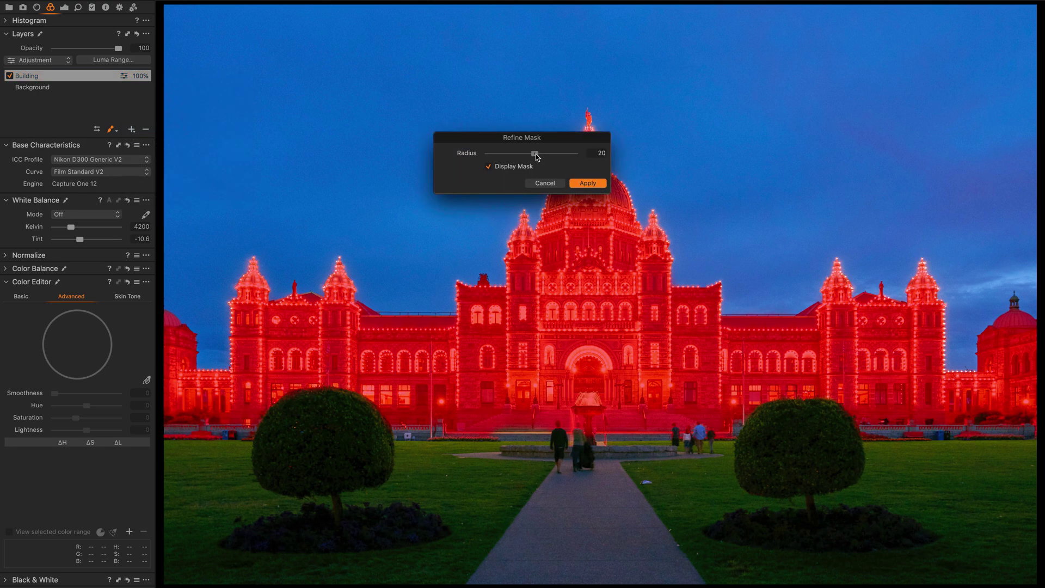
pyautogui.moveTo(536, 157); pyautogui.dragTo(548, 160)
pyautogui.click(586, 183)
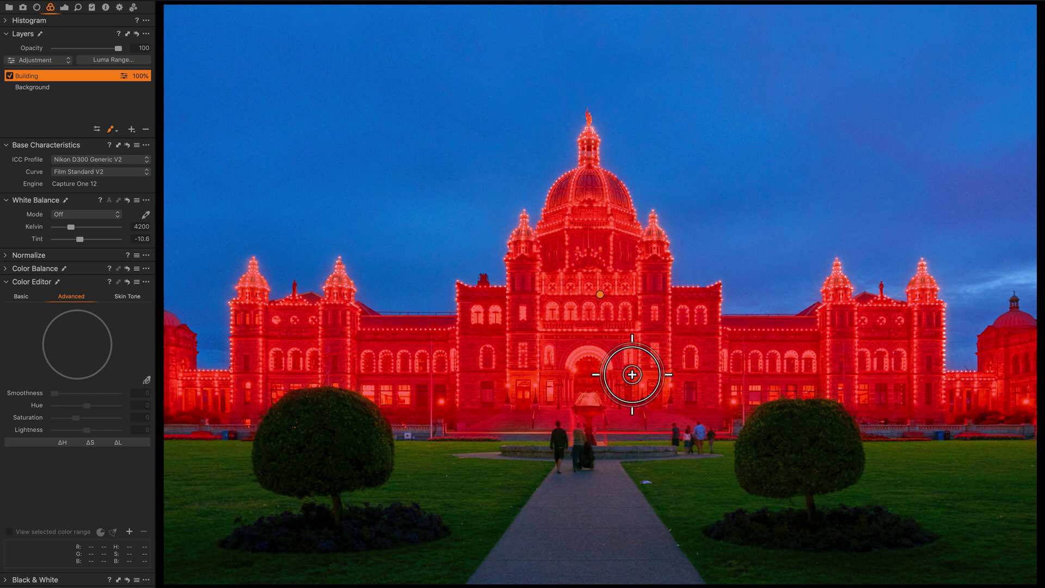
pyautogui.press('m')
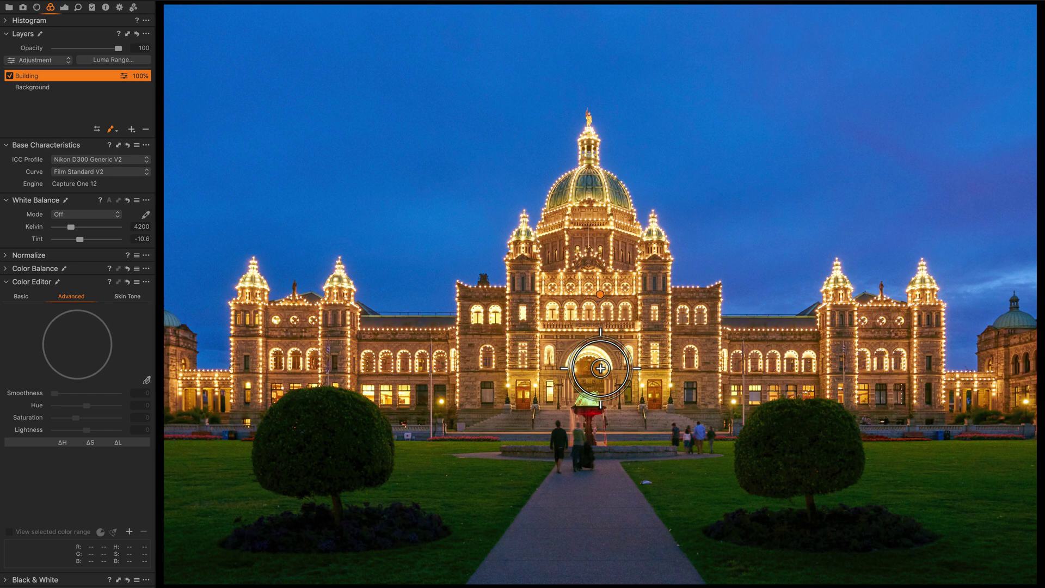
pyautogui.press('v')
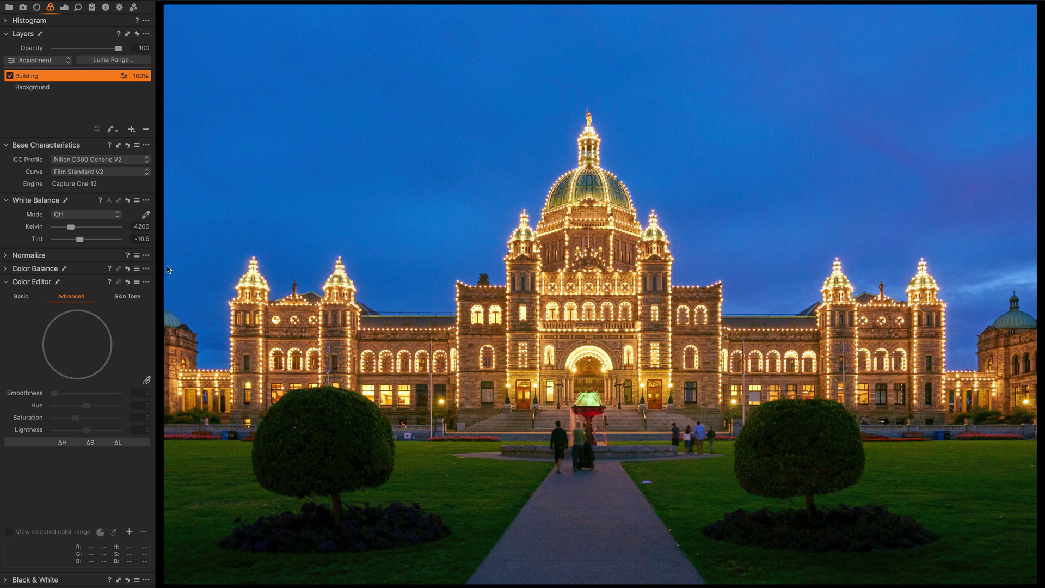
# Add a new layer with its mask copied from Building, and display both layers' masks to compare them
pyautogui.click(131, 129)
pyautogui.rightClick(120, 78)
pyautogui.moveTo(180, 148)
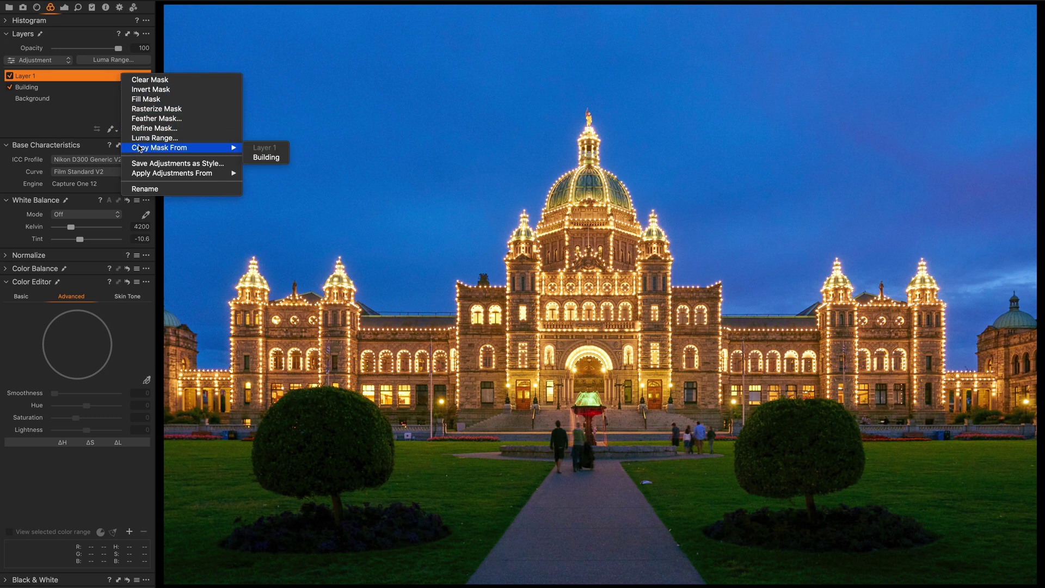
pyautogui.click(266, 158)
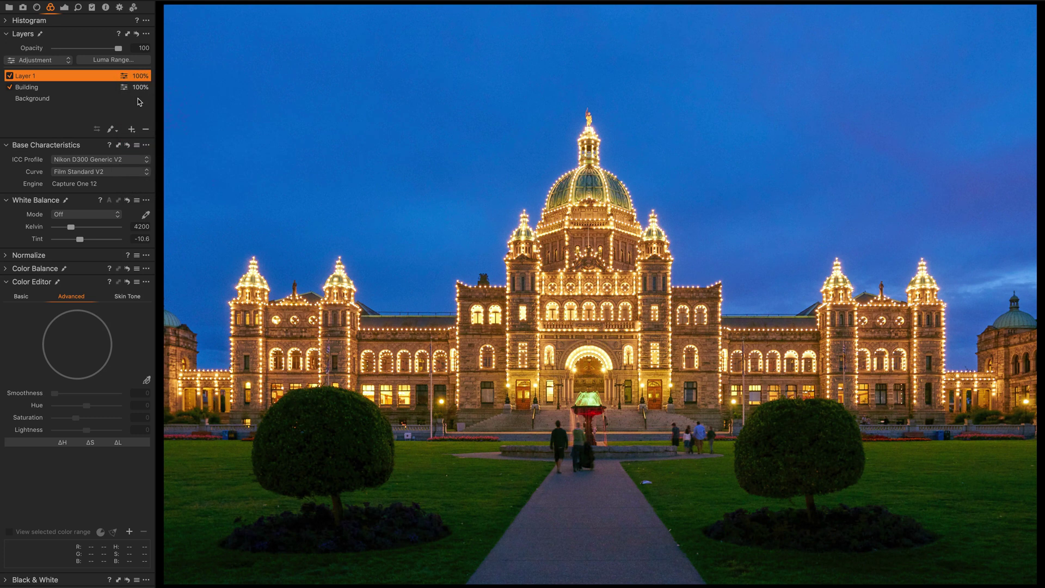
pyautogui.press('m')
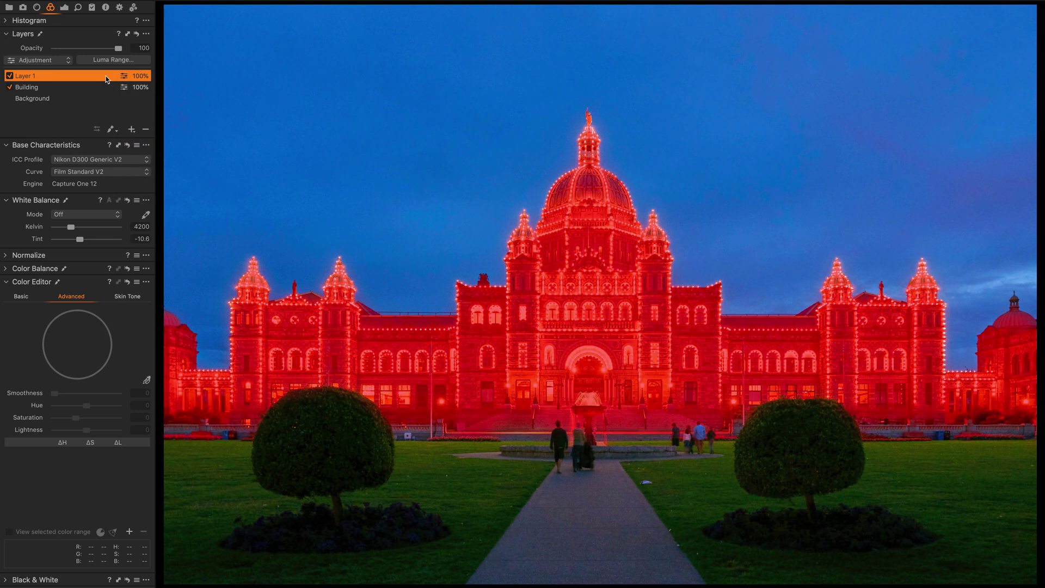
pyautogui.click(106, 88)
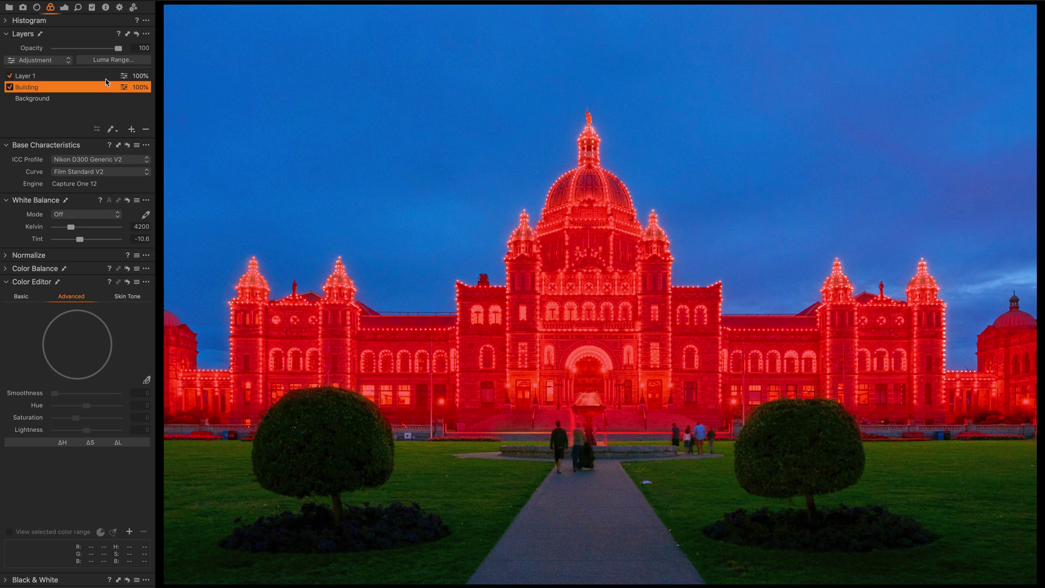
pyautogui.click(105, 80)
# Invert the mask of Layer 1 to cover everything except the building
pyautogui.rightClick(121, 79)
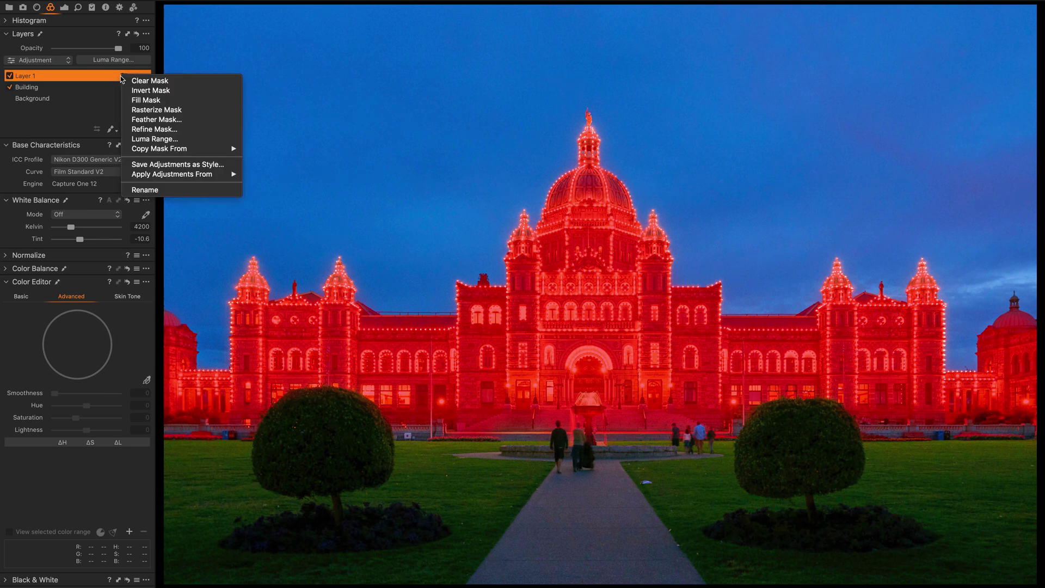
pyautogui.click(135, 90)
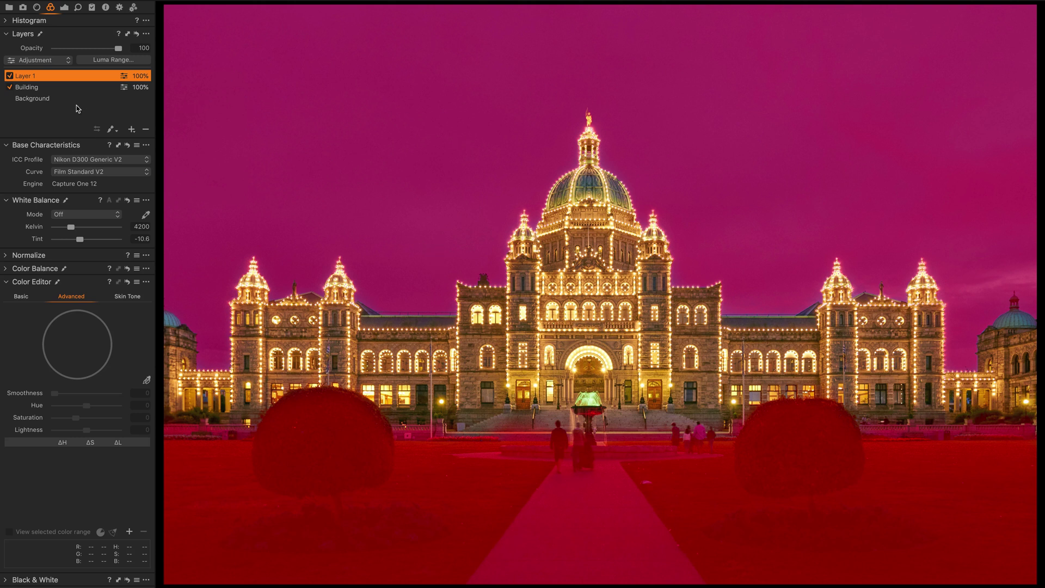
pyautogui.rightClick(116, 79)
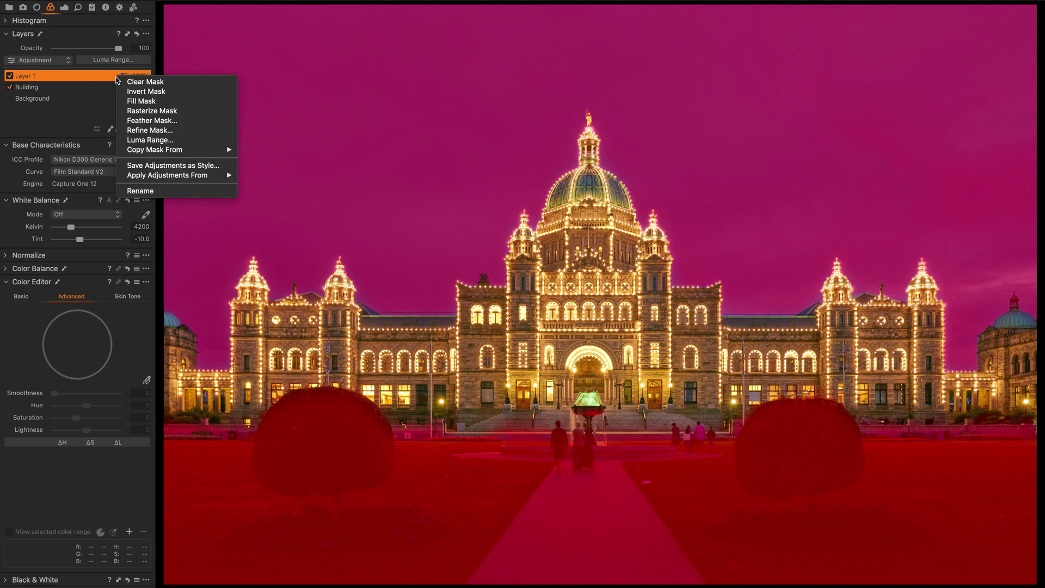
pyautogui.press('Escape')
# Add another new layer above Layer 1 and copy Layer 1's inverted mask into it
pyautogui.click(131, 129)
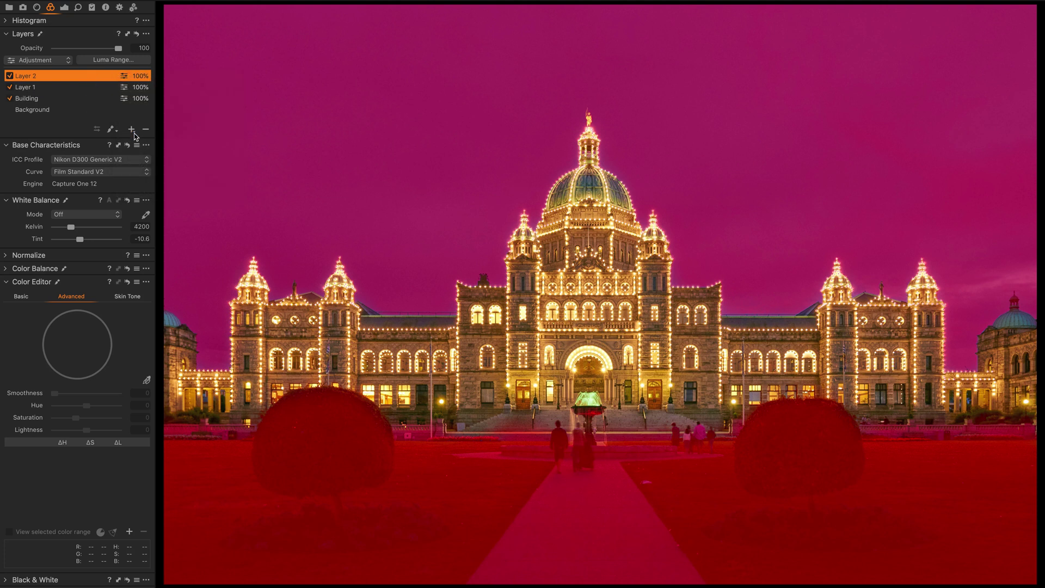
pyautogui.rightClick(118, 78)
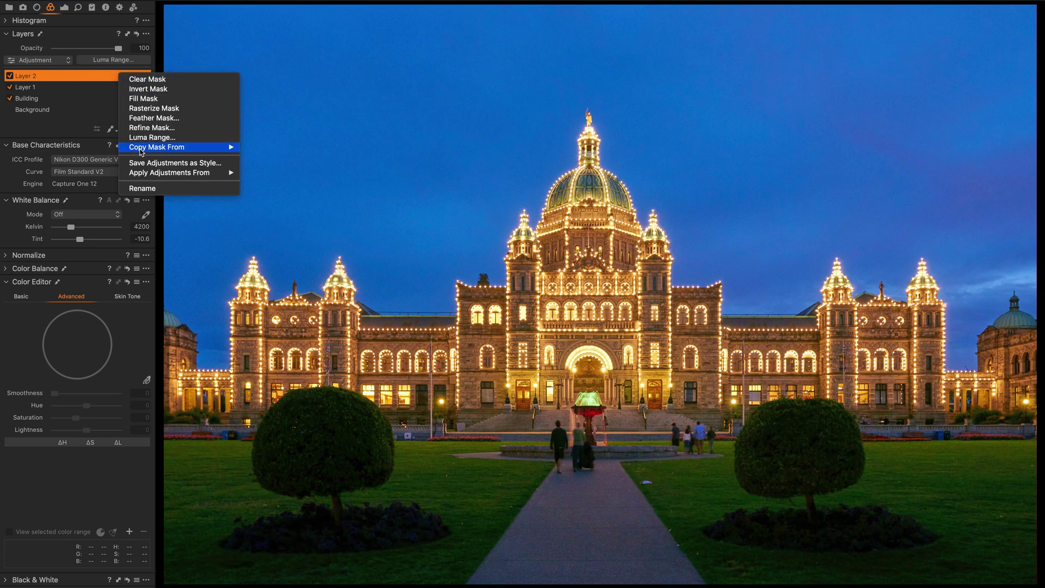
pyautogui.moveTo(207, 148)
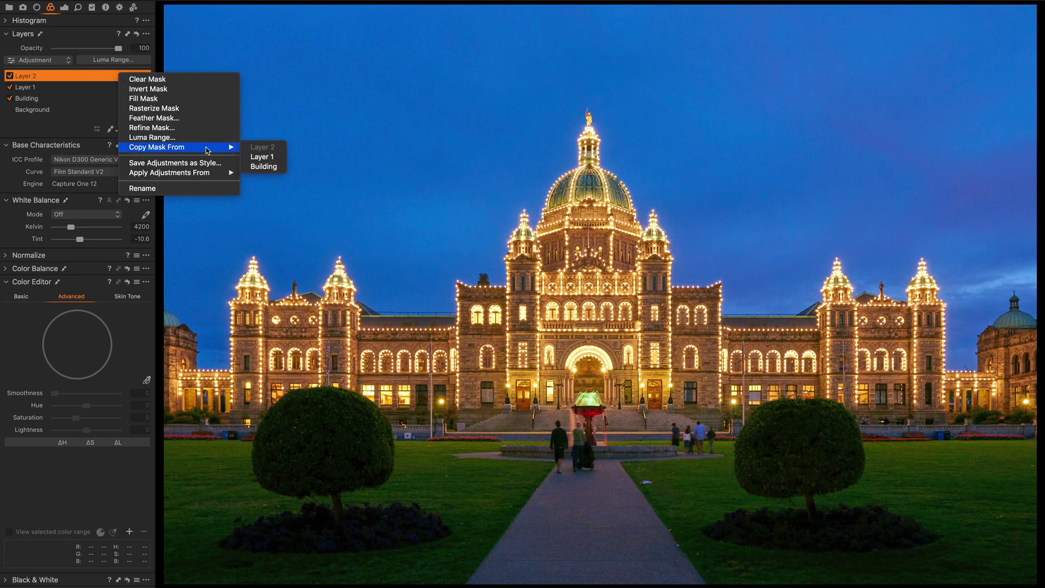
pyautogui.click(261, 157)
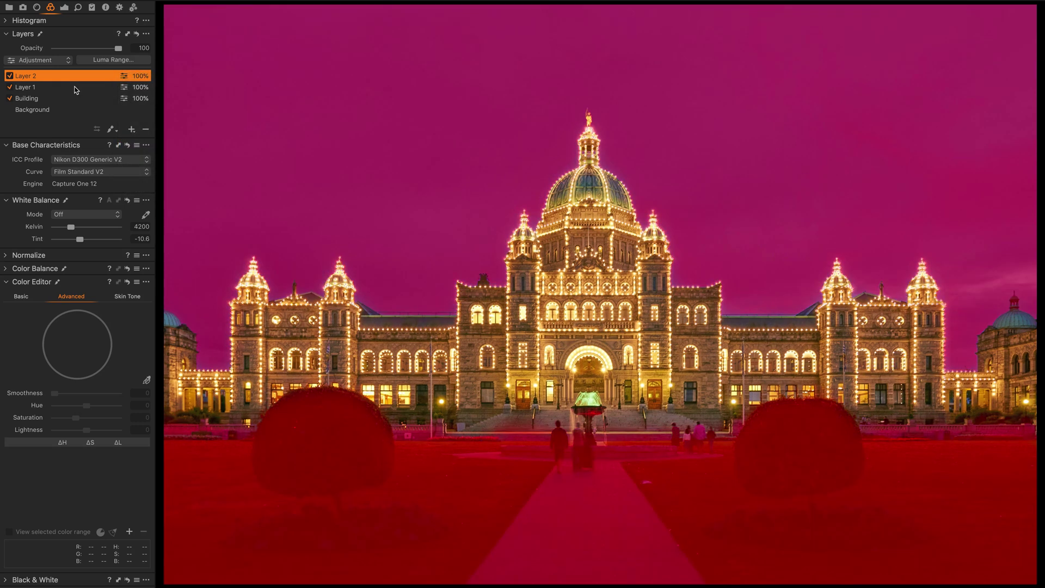
# Move Layer 1 below the Building layer and rename it Foreground
pyautogui.moveTo(76, 89); pyautogui.dragTo(34, 107)
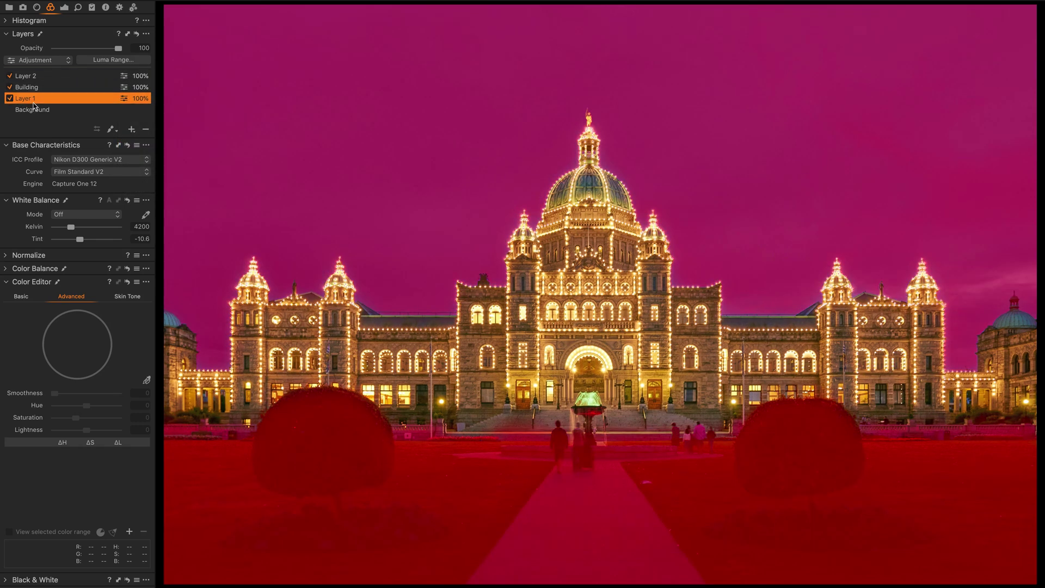
pyautogui.doubleClick(29, 100)
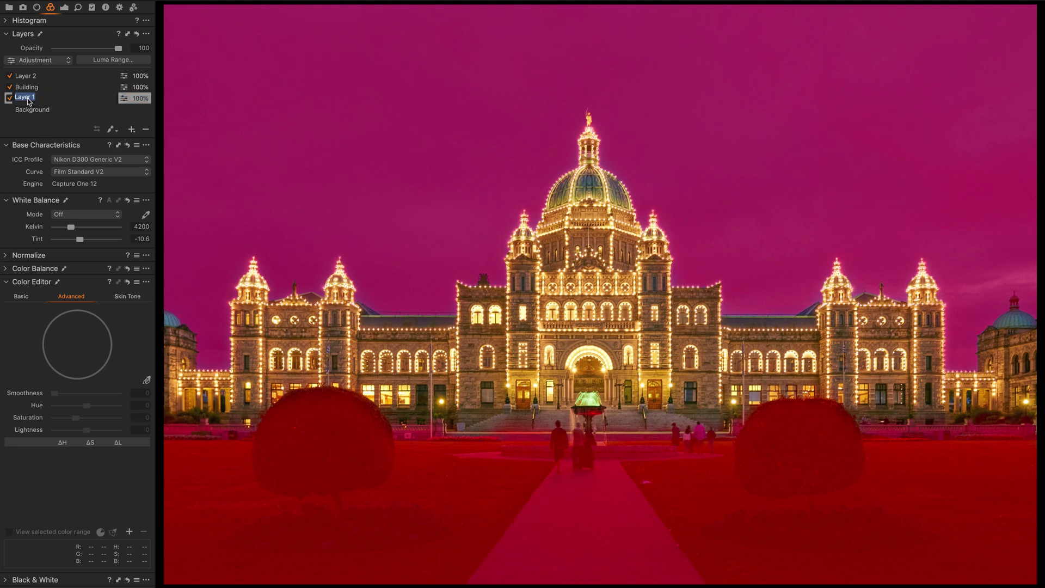
pyautogui.write('Foreground')
pyautogui.press('Return')
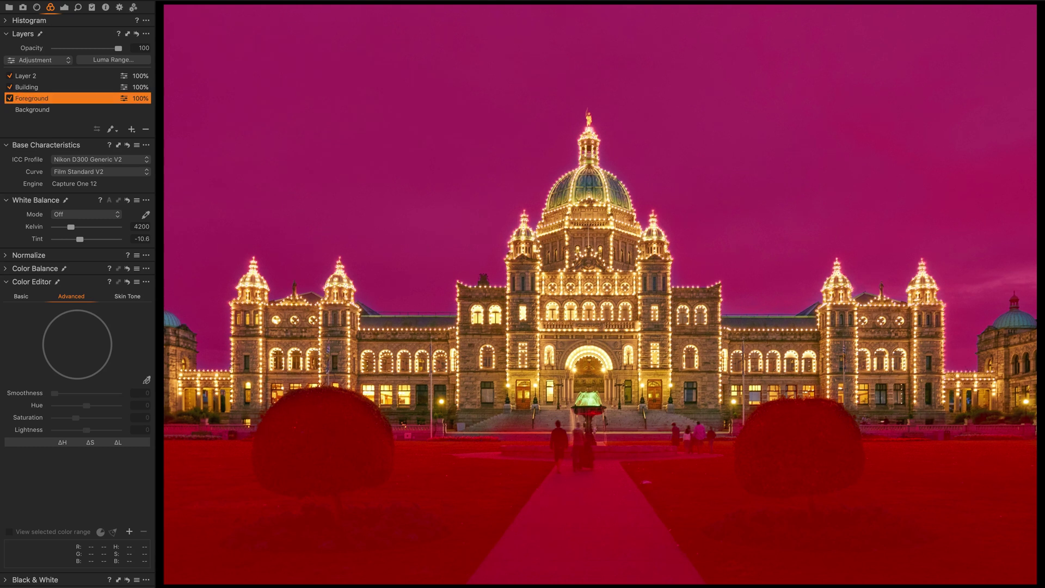
# Erase the whole sky from the Foreground layer's mask using an eraser of size 456 and hardness 100
pyautogui.press('e')
pyautogui.rightClick(234, 96)
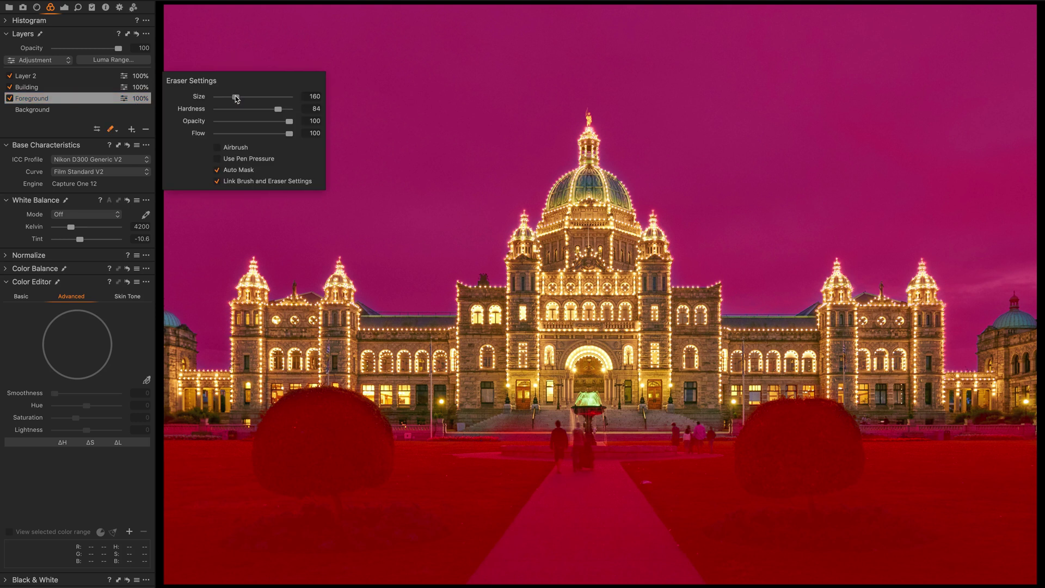
pyautogui.moveTo(235, 97); pyautogui.dragTo(244, 96)
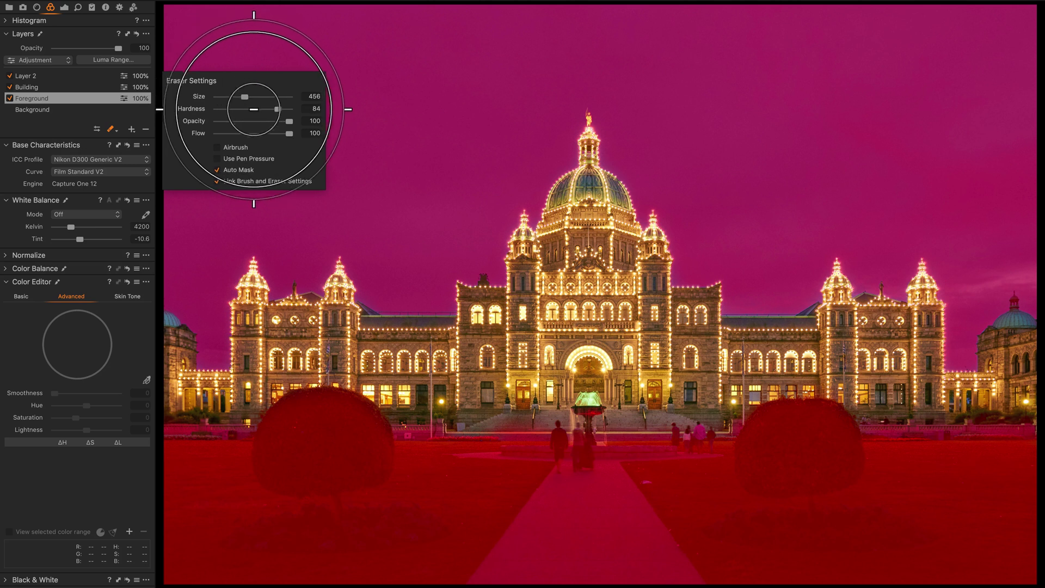
pyautogui.moveTo(278, 108); pyautogui.dragTo(283, 109)
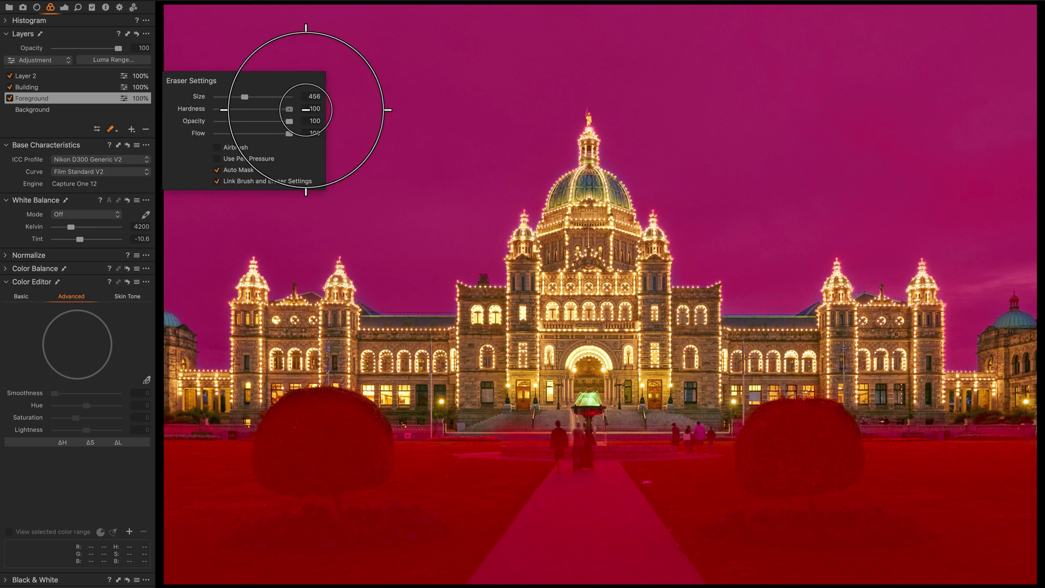
pyautogui.moveTo(281, 35)
pyautogui.mouseDown()
pyautogui.moveTo(173, 27)
pyautogui.moveTo(175, 256)
pyautogui.moveTo(183, 317)
pyautogui.moveTo(199, 339)
pyautogui.moveTo(210, 342)
pyautogui.moveTo(244, 275)
pyautogui.moveTo(429, 297)
pyautogui.moveTo(584, 166)
pyautogui.moveTo(597, 129)
pyautogui.moveTo(681, 262)
pyautogui.moveTo(714, 289)
pyautogui.moveTo(798, 285)
pyautogui.moveTo(823, 265)
pyautogui.moveTo(935, 295)
pyautogui.moveTo(927, 284)
pyautogui.moveTo(958, 343)
pyautogui.moveTo(990, 338)
pyautogui.moveTo(1021, 318)
pyautogui.moveTo(1020, 25)
pyautogui.moveTo(353, 22)
pyautogui.moveTo(316, 30)
pyautogui.moveTo(228, 102)
pyautogui.moveTo(527, 86)
pyautogui.moveTo(950, 92)
pyautogui.moveTo(982, 101)
pyautogui.moveTo(974, 239)
pyautogui.moveTo(896, 155)
pyautogui.moveTo(738, 154)
pyautogui.moveTo(674, 140)
pyautogui.moveTo(702, 217)
pyautogui.moveTo(887, 221)
pyautogui.moveTo(652, 205)
pyautogui.moveTo(483, 145)
pyautogui.moveTo(210, 168)
pyautogui.moveTo(226, 211)
pyautogui.moveTo(390, 226)
pyautogui.moveTo(467, 204)
pyautogui.mouseUp()
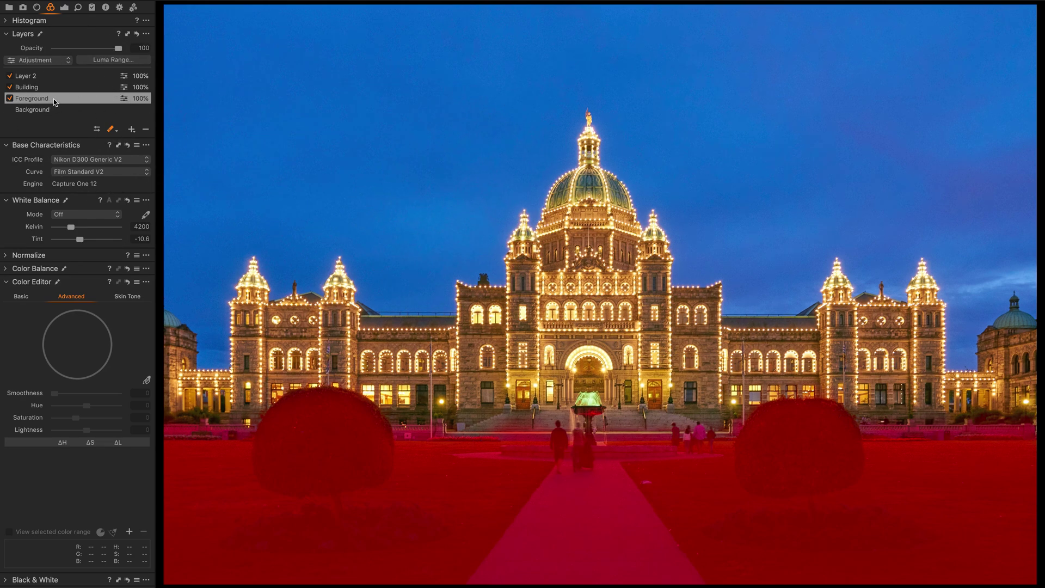
# Rename Layer 2 as Sky
pyautogui.click(55, 76)
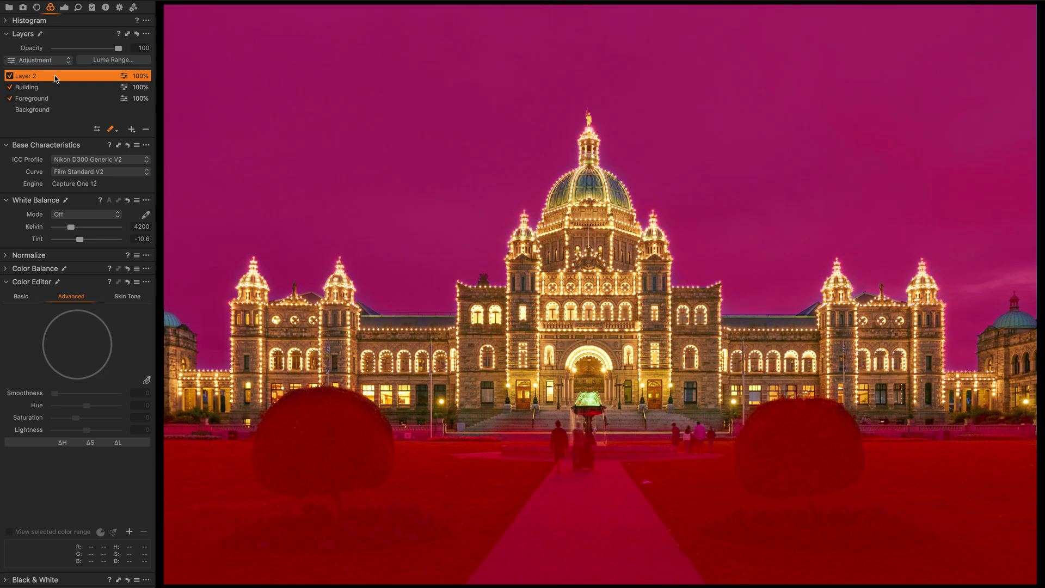
pyautogui.doubleClick(31, 75)
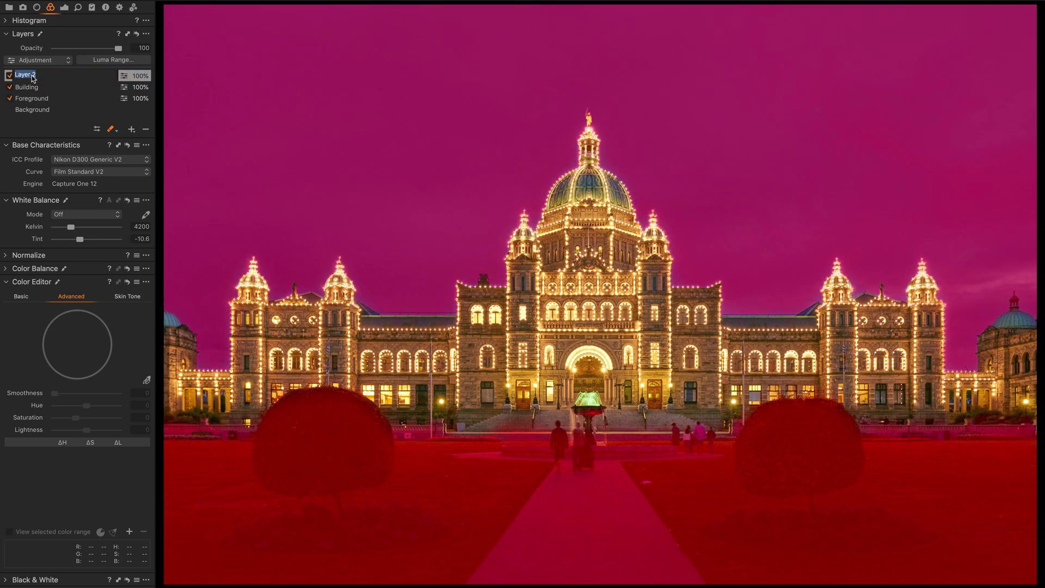
pyautogui.write('Sky')
pyautogui.press('Return')
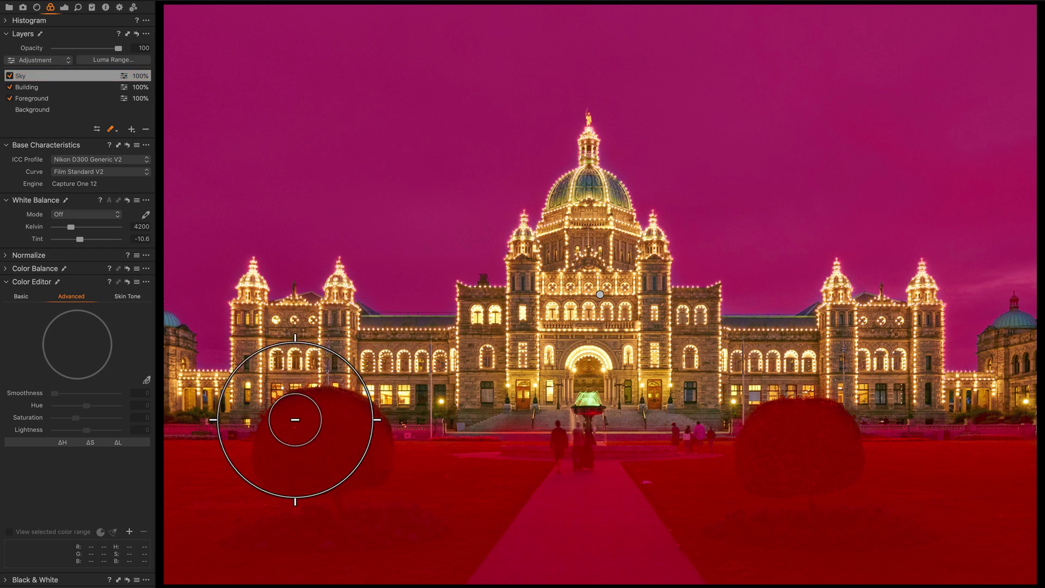
# Erase the lawn, trees and path from the Sky layer's mask, and hide the mask display
pyautogui.moveTo(295, 420)
pyautogui.mouseDown()
pyautogui.moveTo(169, 433)
pyautogui.moveTo(296, 424)
pyautogui.moveTo(1028, 424)
pyautogui.moveTo(1038, 486)
pyautogui.moveTo(890, 475)
pyautogui.moveTo(509, 497)
pyautogui.moveTo(156, 485)
pyautogui.mouseUp()
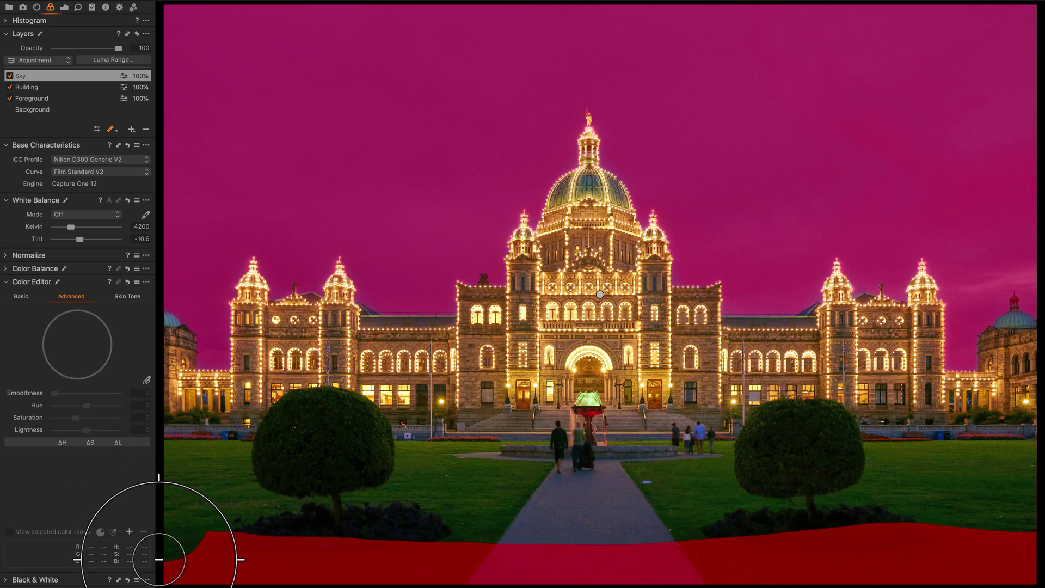
pyautogui.moveTo(158, 559); pyautogui.dragTo(1041, 552)
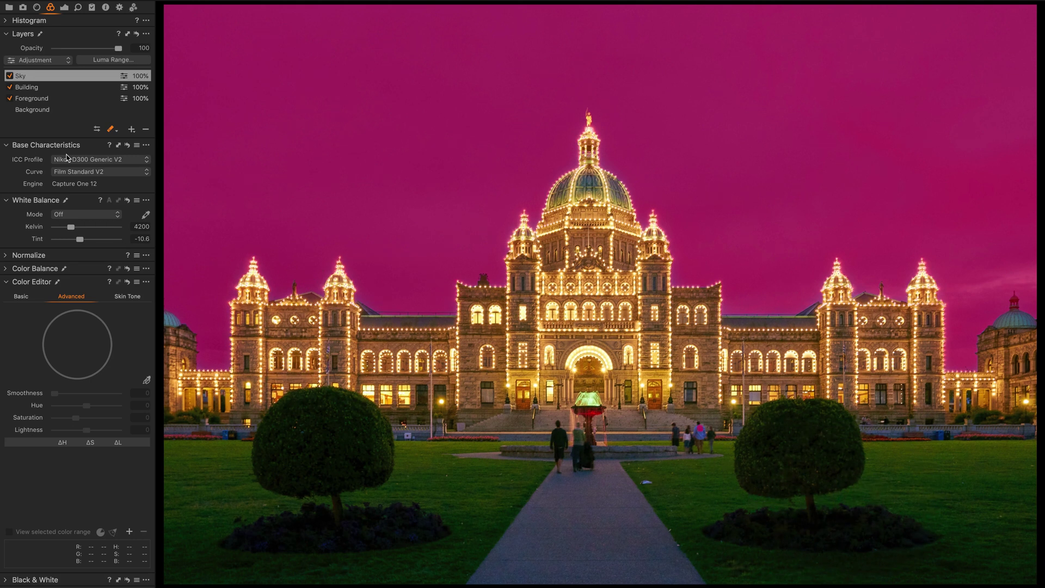
pyautogui.press('m')
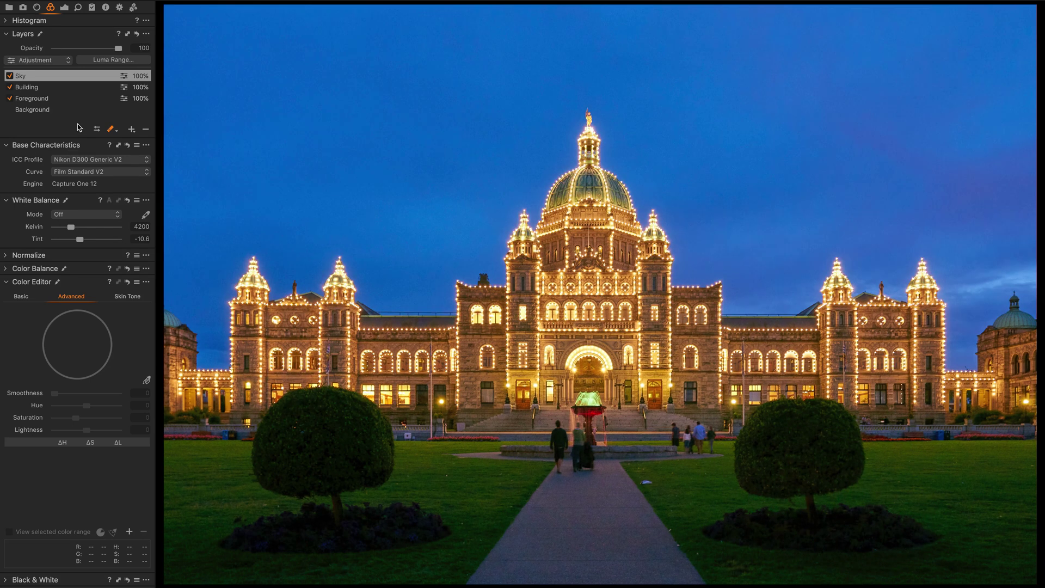
# Review the masks of the Foreground, Building and Sky layers in turn, finishing on the Background layer
pyautogui.click(62, 99)
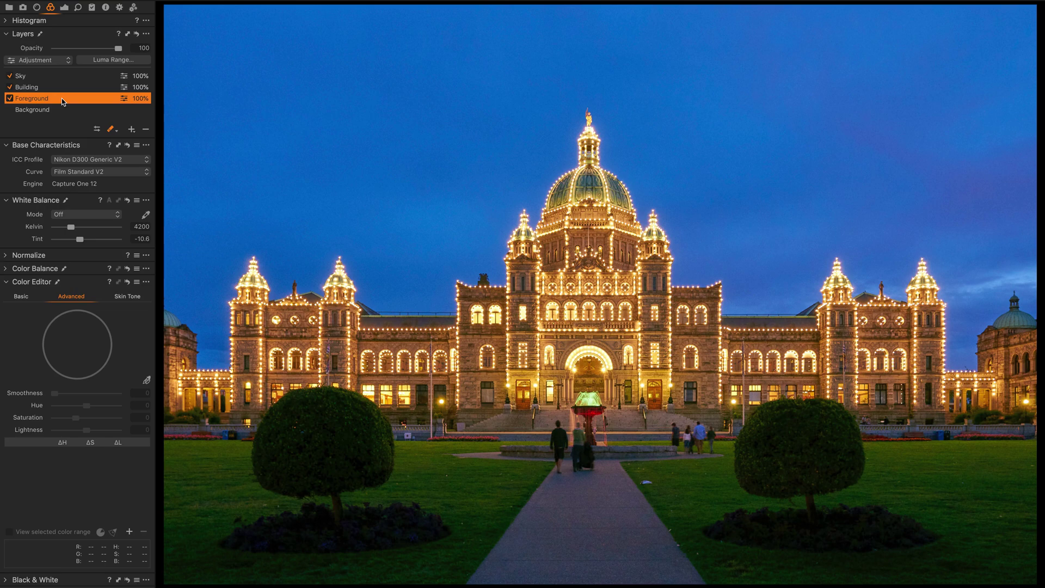
pyautogui.press('m')
pyautogui.click(74, 90)
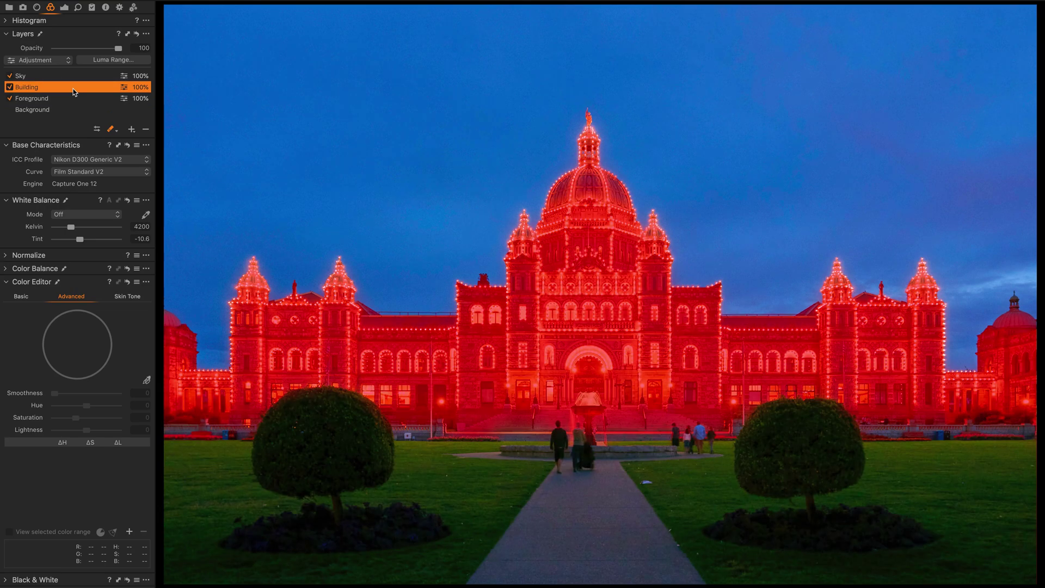
pyautogui.click(77, 76)
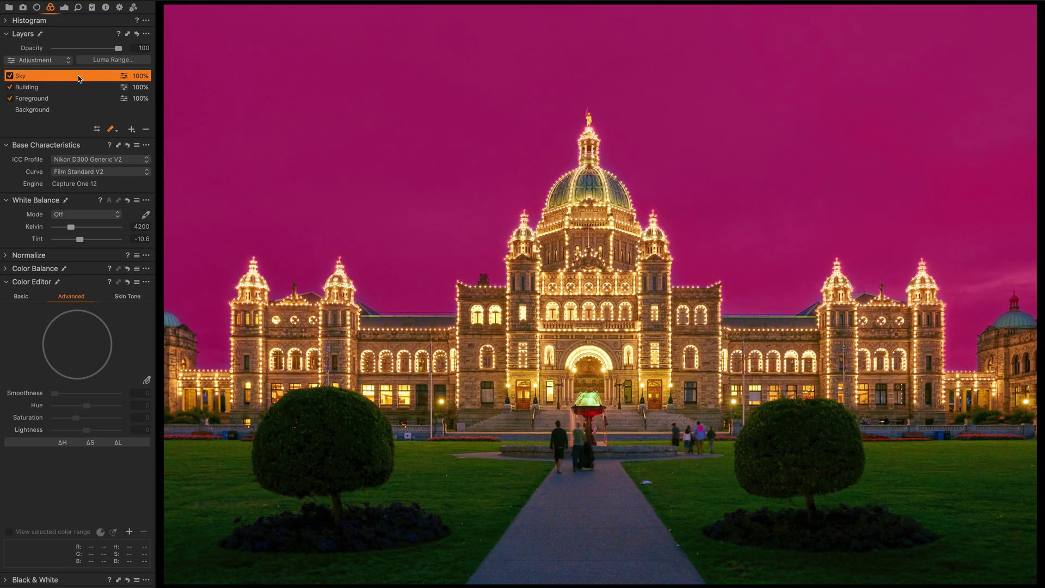
pyautogui.click(67, 112)
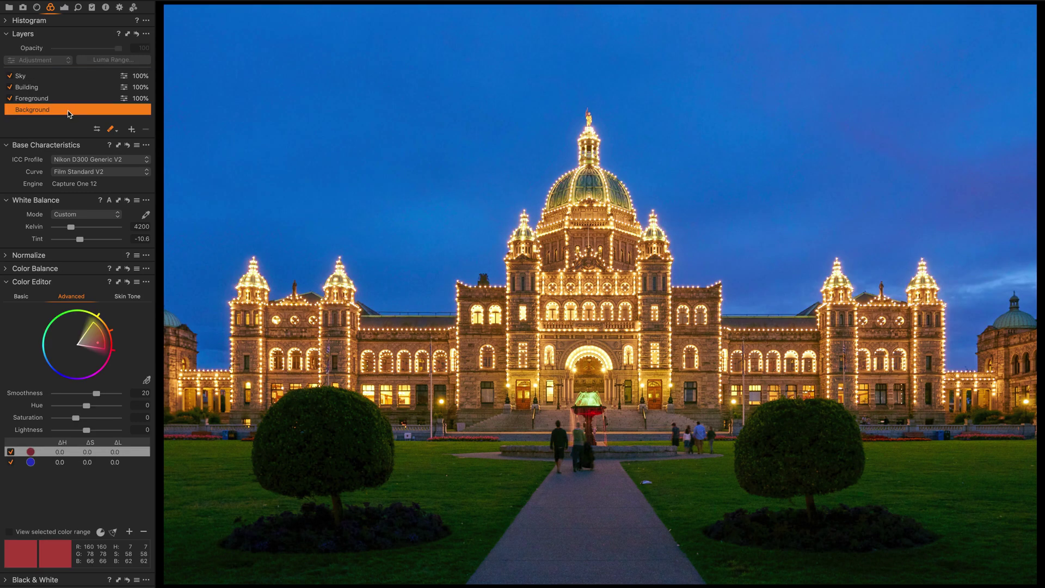
# Switch to the four-star version of the photo, the first of the four images in the browser
pyautogui.press('super+alt+v')
pyautogui.click(235, 99)
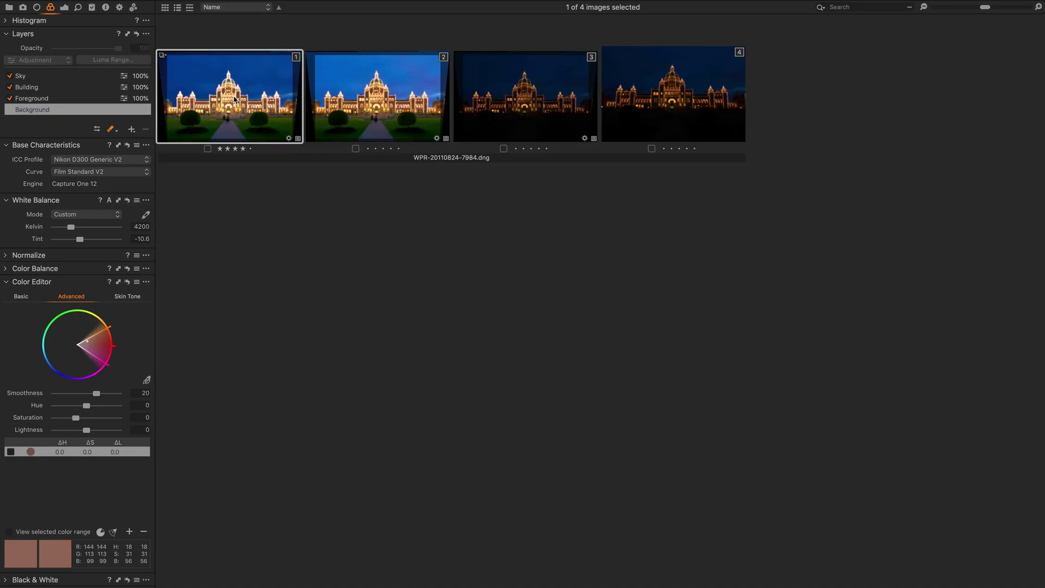
pyautogui.press('super+alt+v')
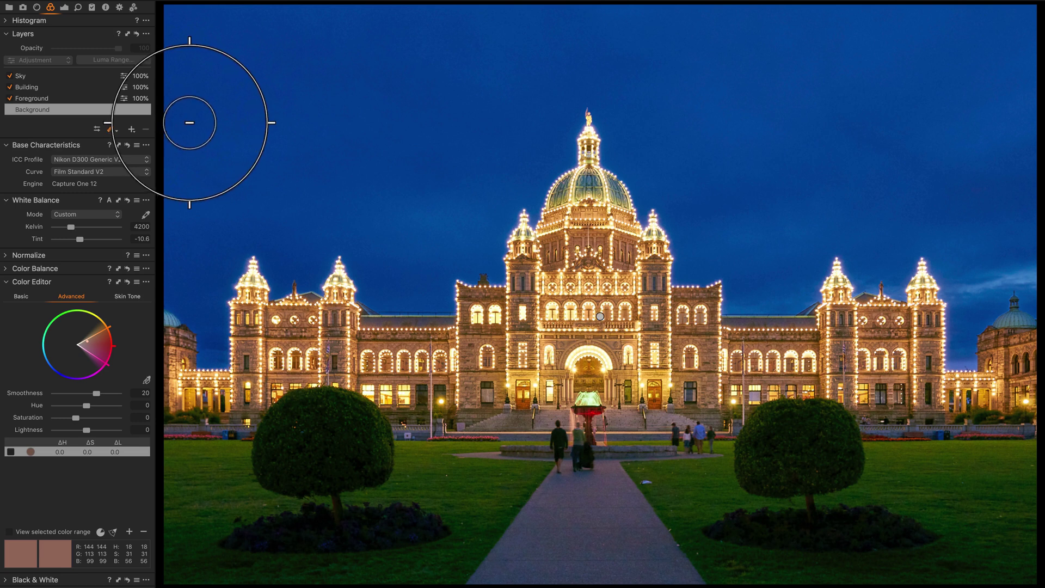
# Review the Foreground, Building and Sky layers of this version in turn, including their masks and color settings
pyautogui.click(93, 100)
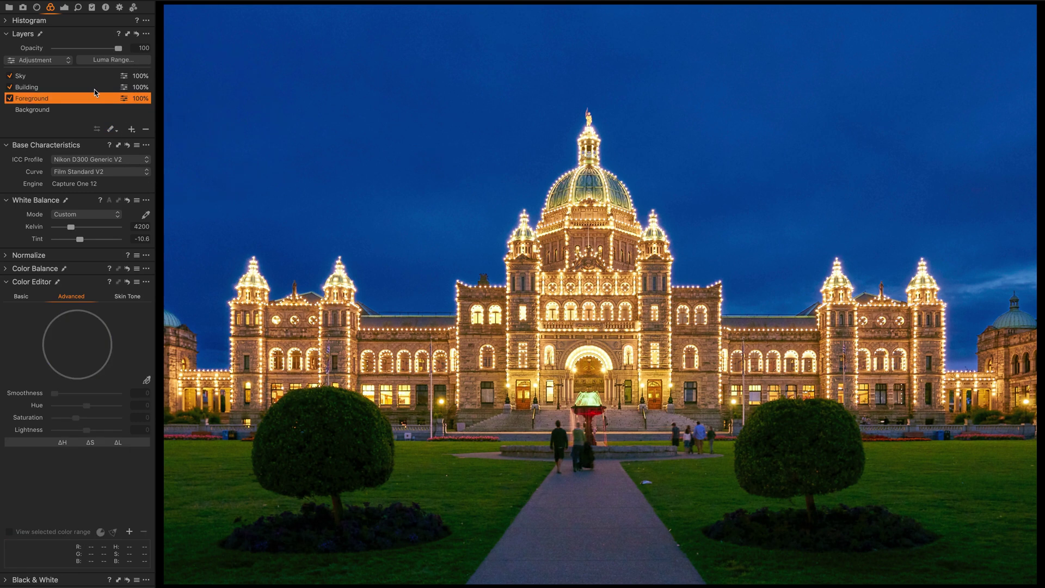
pyautogui.click(95, 88)
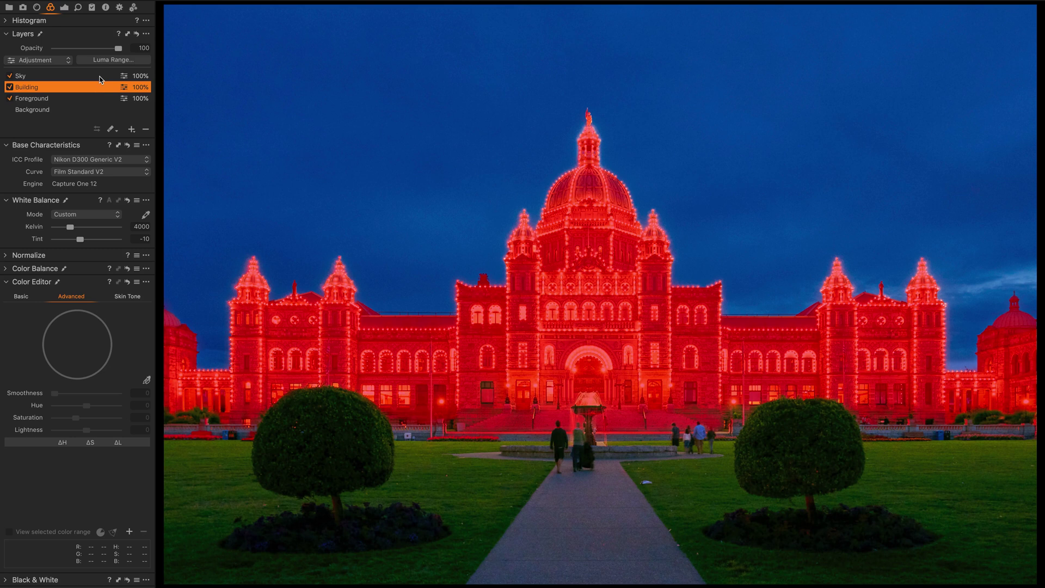
pyautogui.click(99, 78)
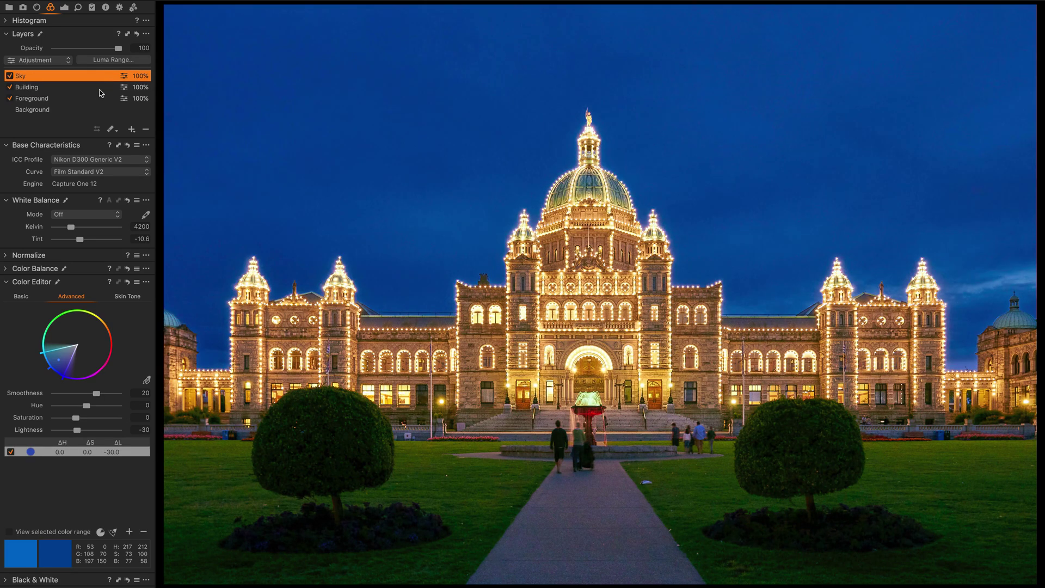
# Turn off the Foreground, Building and Sky layers and check the Background layer's exposure and dynamic range settings
pyautogui.click(85, 110)
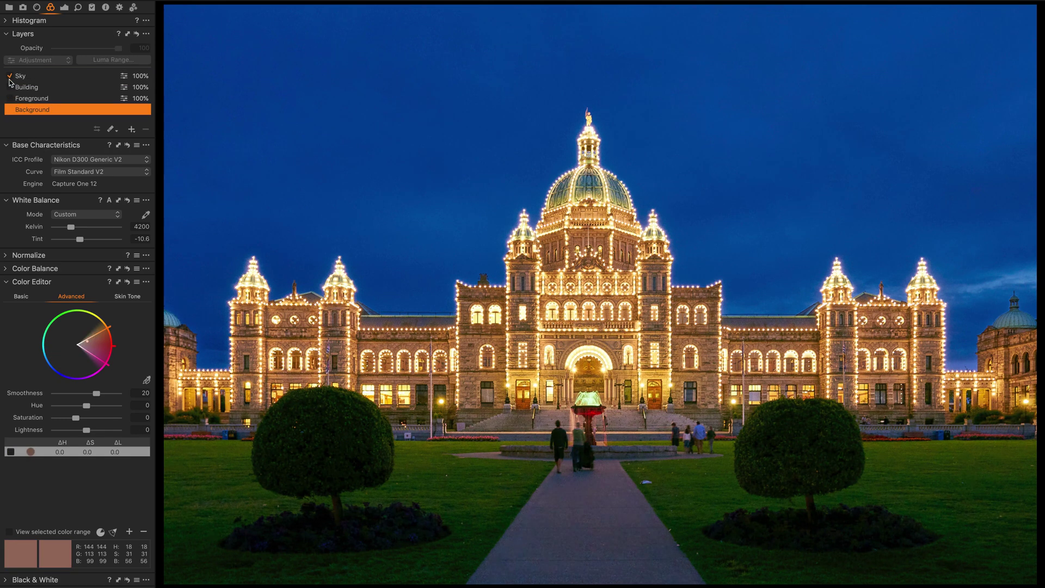
pyautogui.click(9, 87)
pyautogui.click(9, 75)
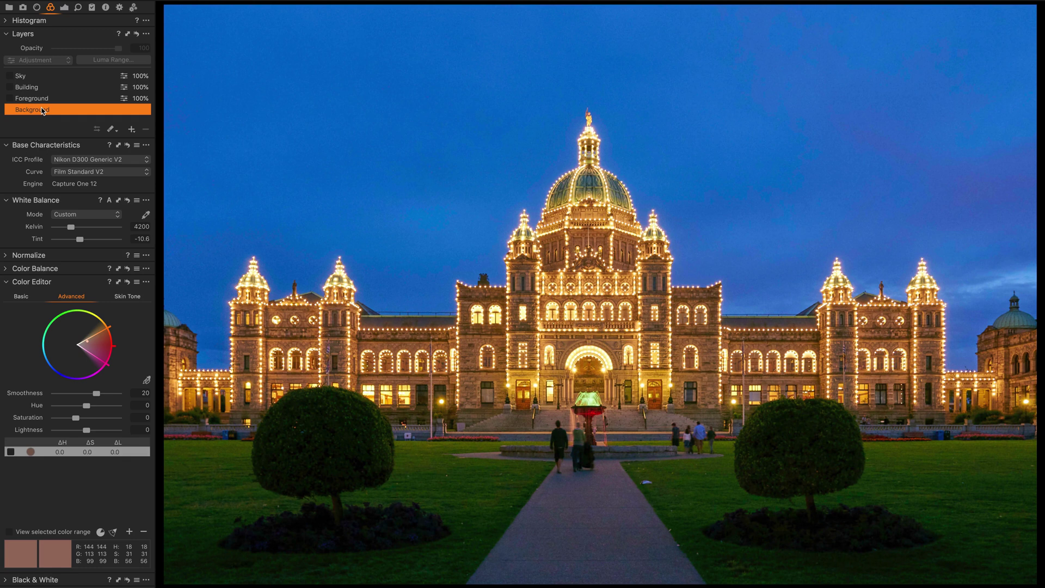
pyautogui.click(64, 7)
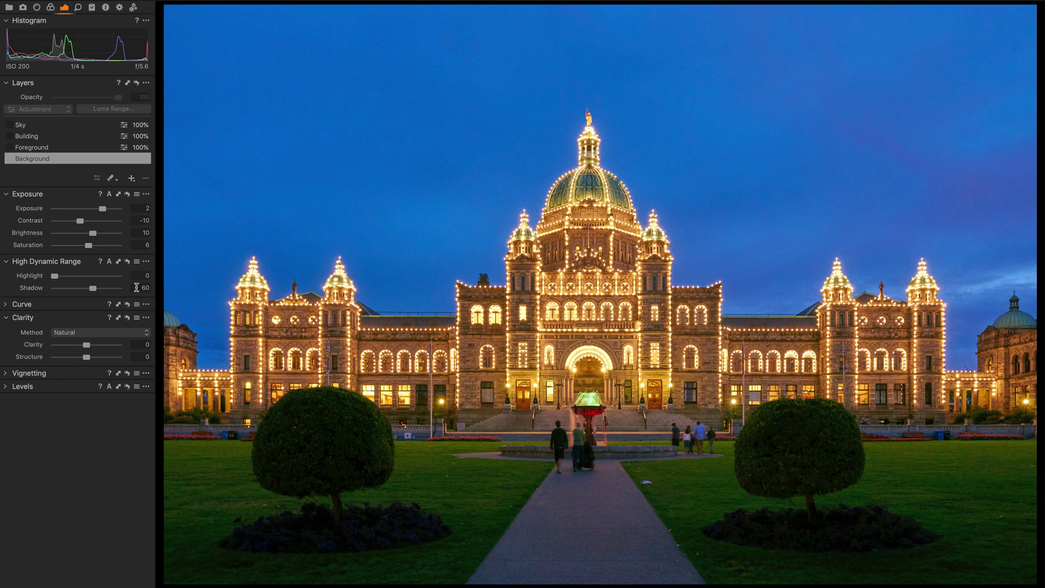
pyautogui.click(50, 9)
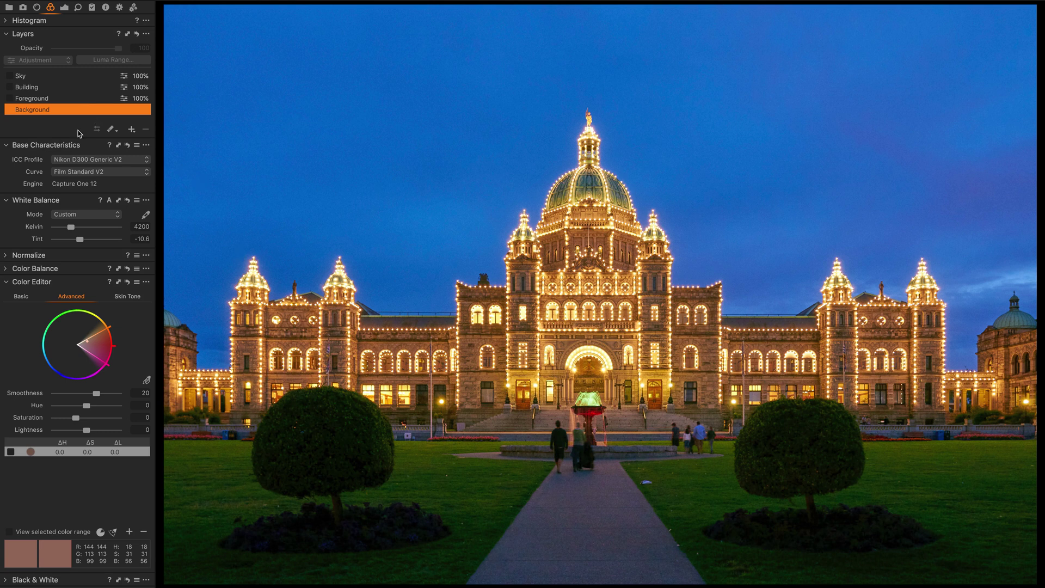
# Turn the Building layer back on and try lower Kelvin values in its white balance
pyautogui.click(61, 89)
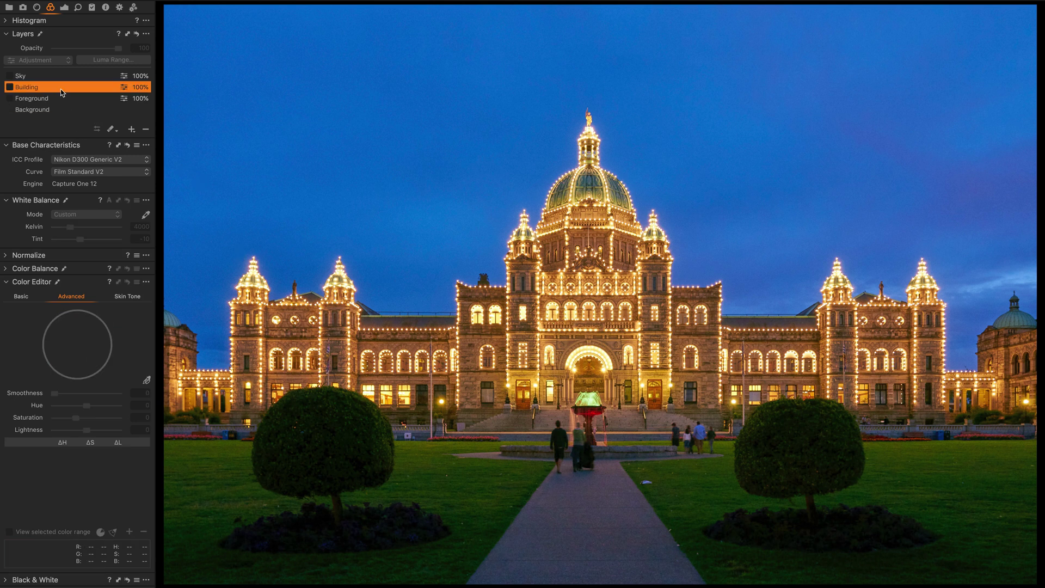
pyautogui.click(9, 88)
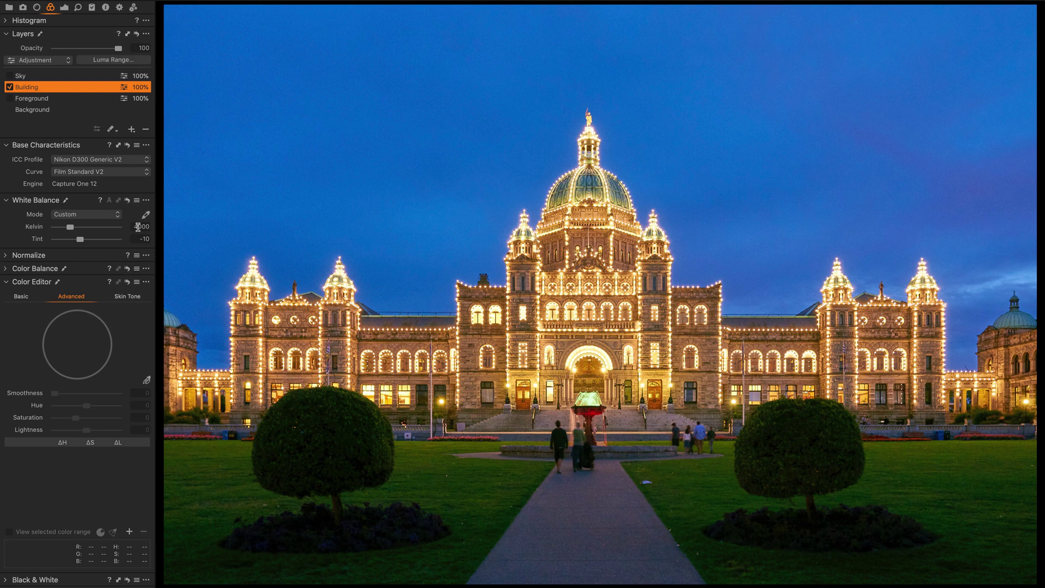
pyautogui.moveTo(71, 229); pyautogui.dragTo(69, 229)
pyautogui.moveTo(70, 230); pyautogui.dragTo(66, 230)
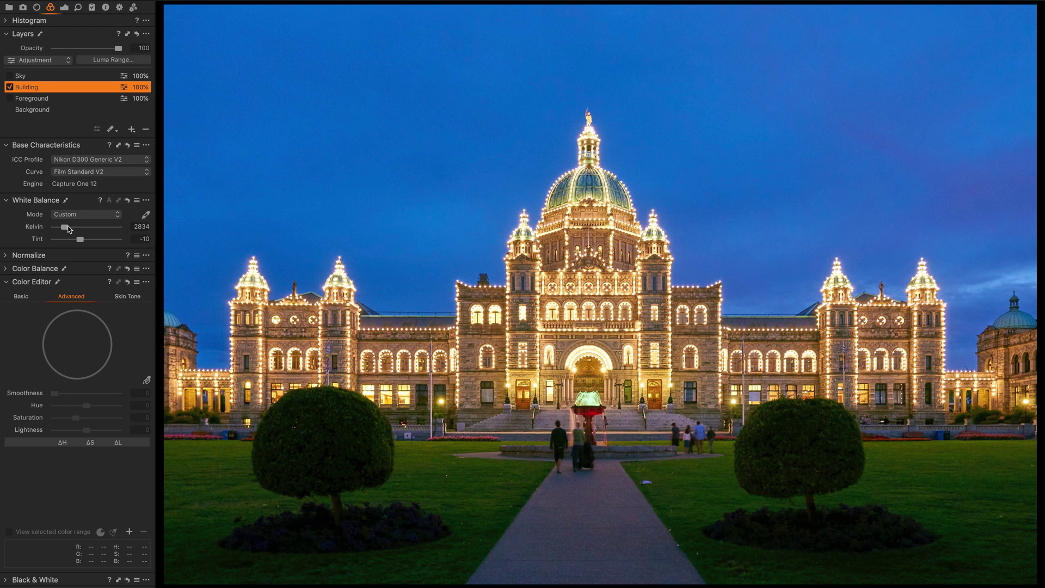
pyautogui.click(69, 227)
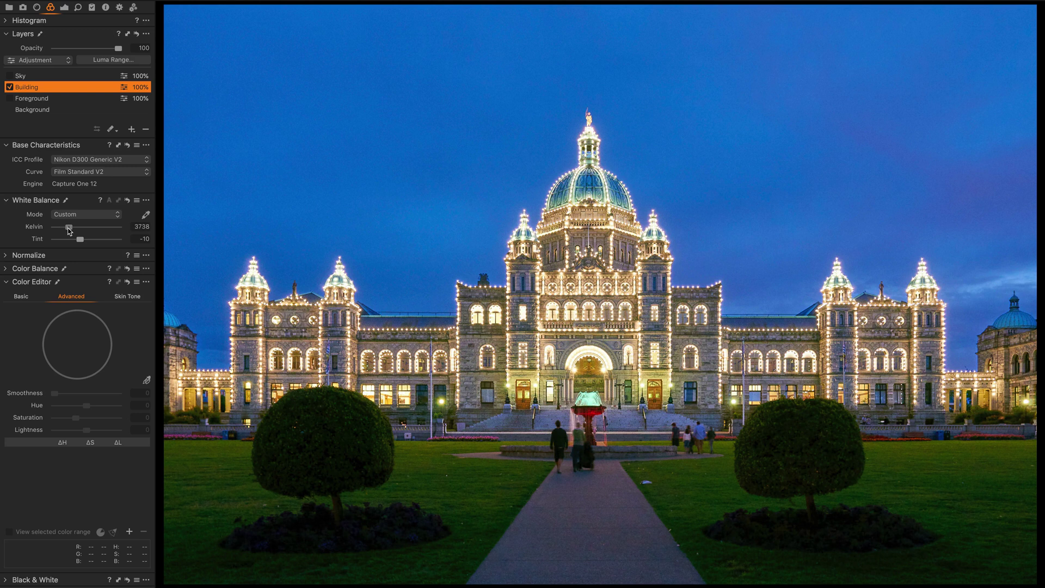
pyautogui.moveTo(69, 228); pyautogui.dragTo(67, 229)
# Review the Building layer's exposure, clarity and sharpening settings
pyautogui.click(64, 8)
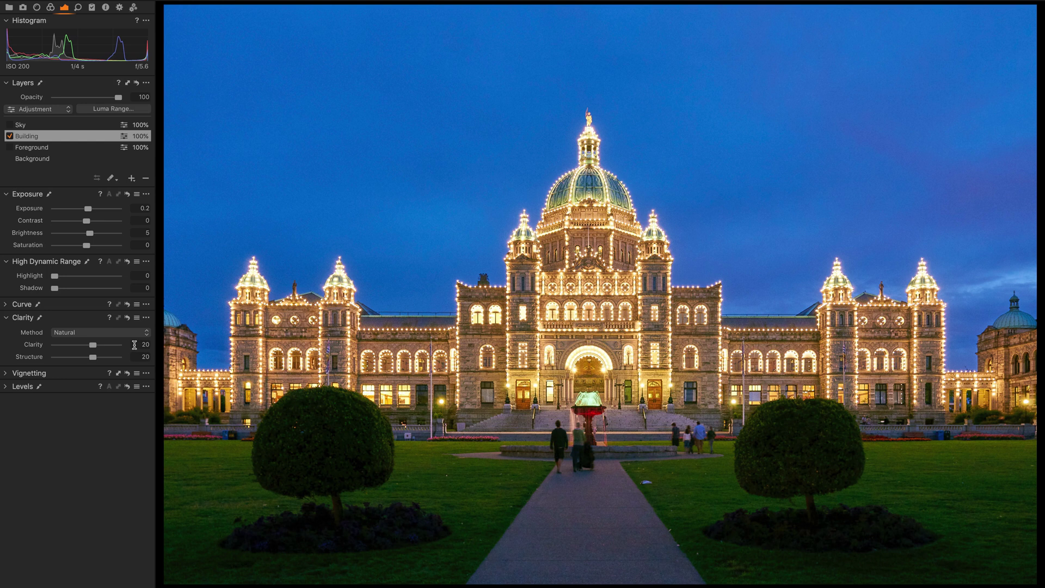
pyautogui.click(79, 8)
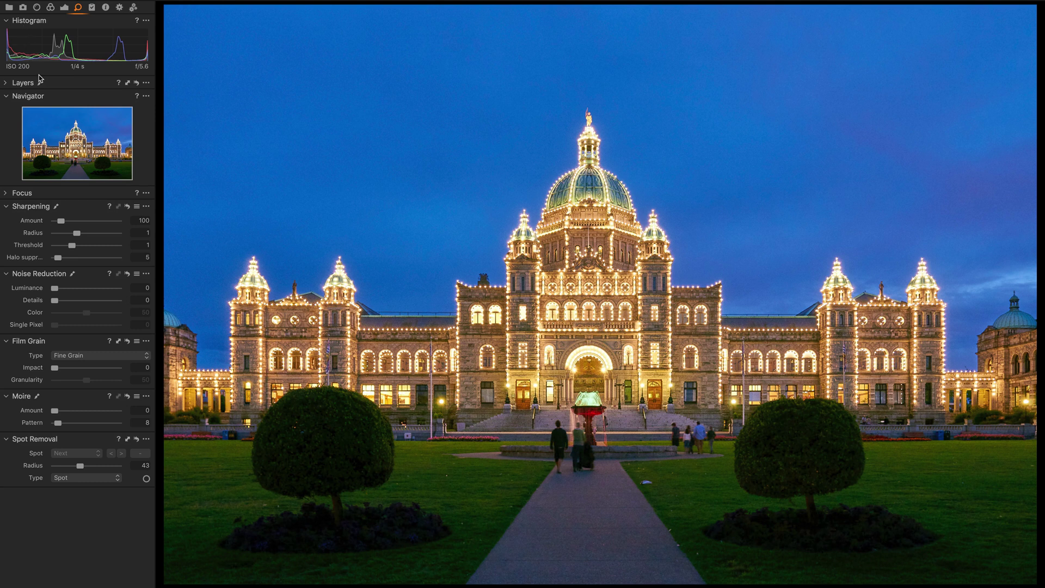
pyautogui.click(64, 8)
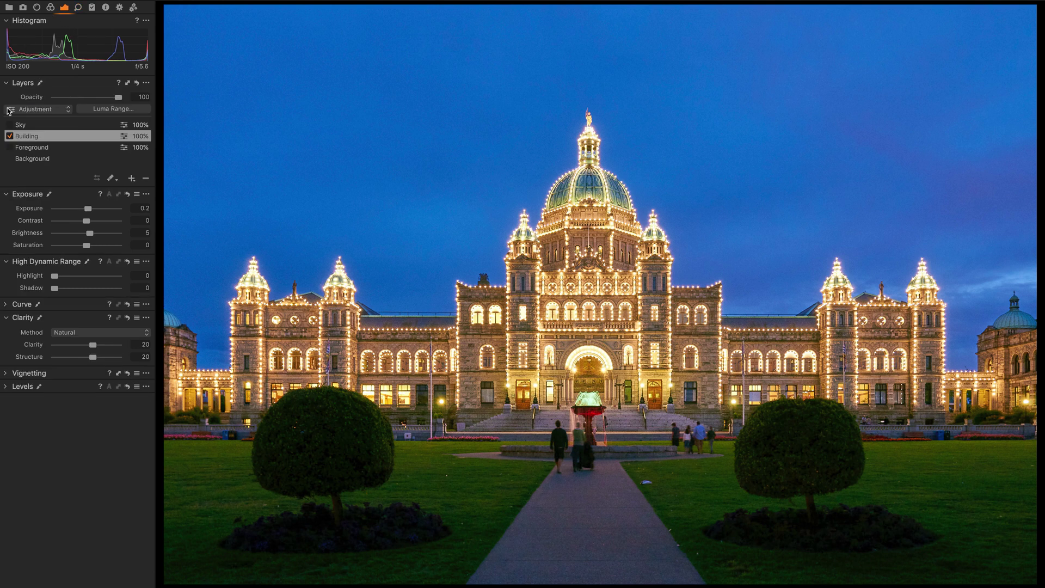
# Turn the Foreground and Sky layers back on
pyautogui.click(26, 149)
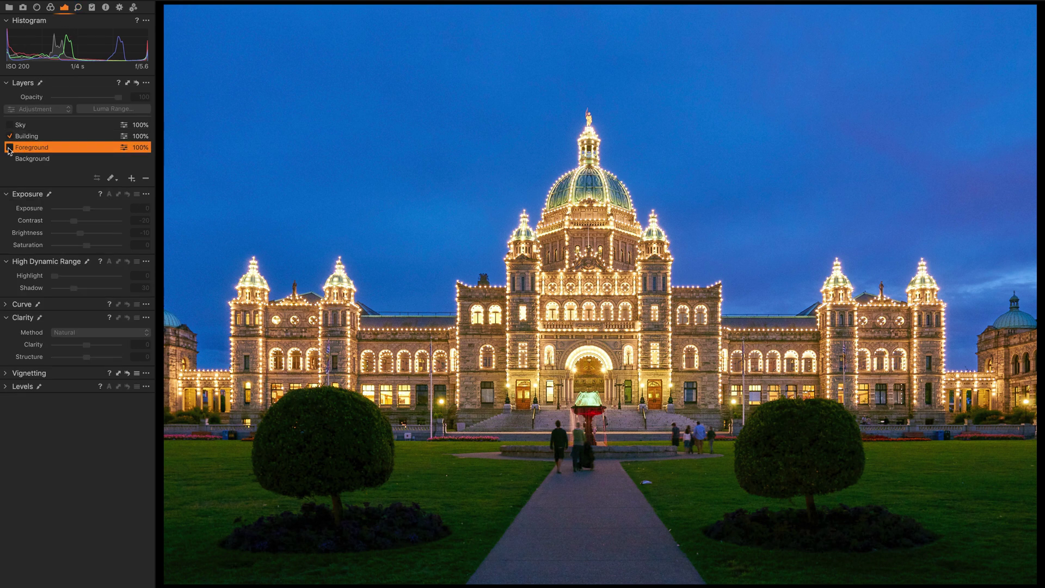
pyautogui.click(9, 148)
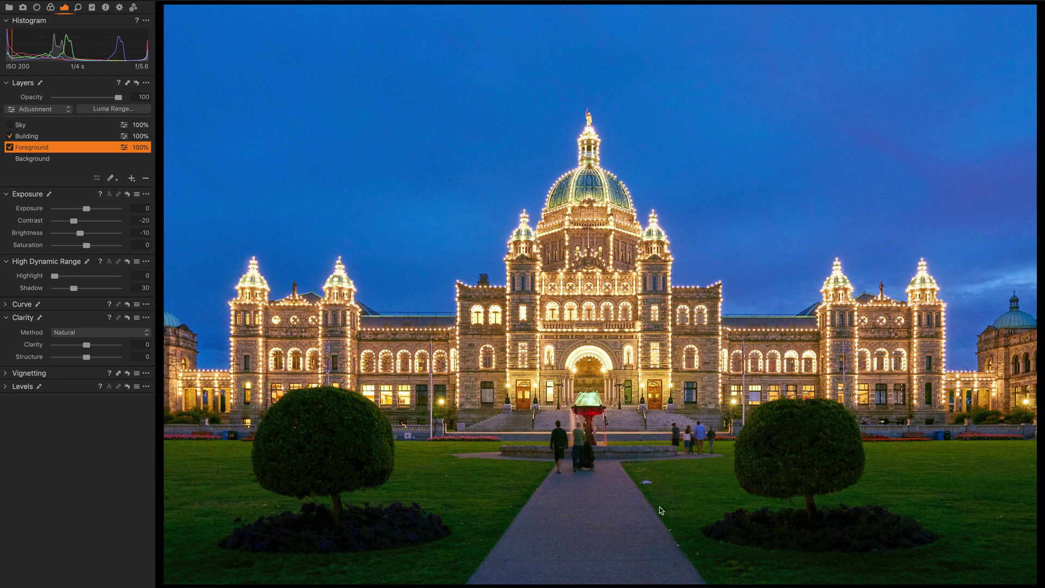
pyautogui.click(64, 125)
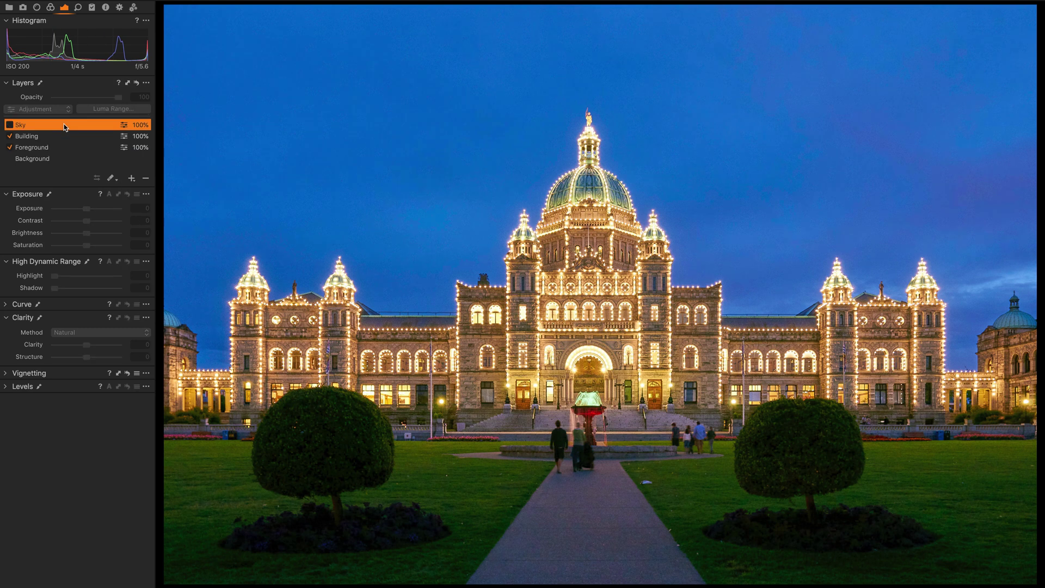
pyautogui.click(9, 125)
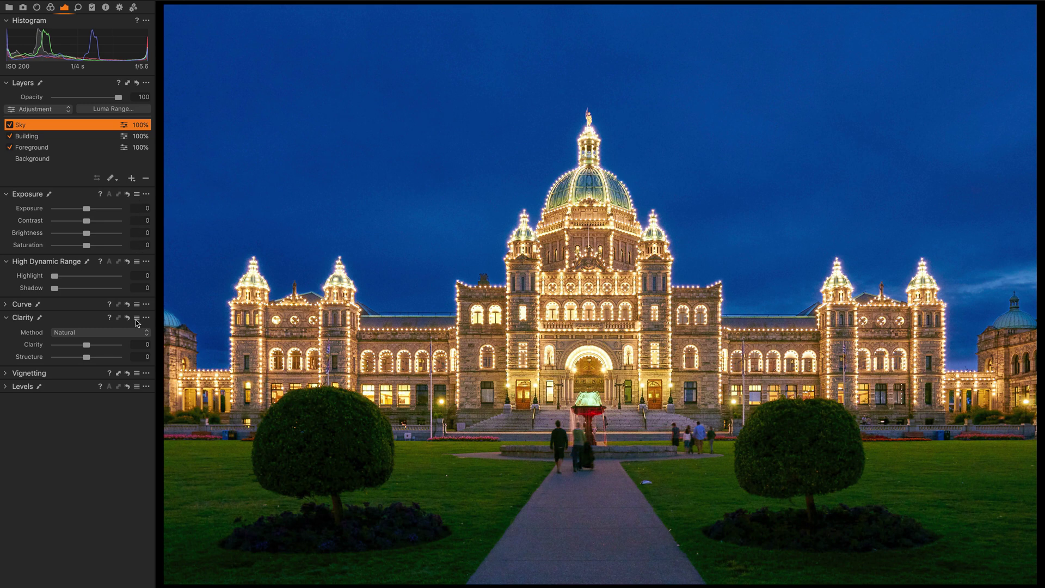
# Examine the Sky layer's advanced Color Editor adjustment and compare the photo with that layer off and on
pyautogui.click(51, 8)
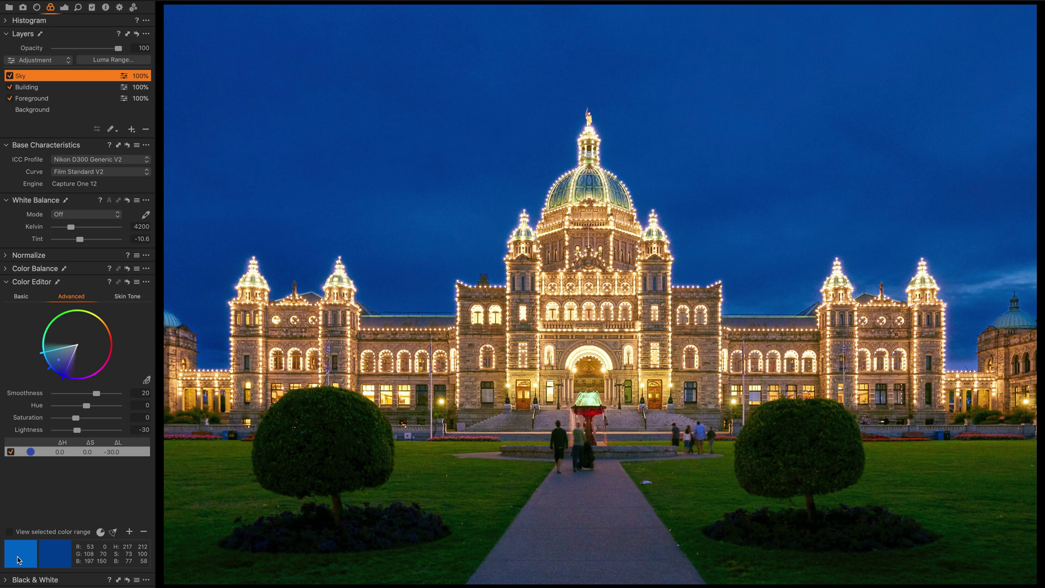
pyautogui.click(9, 76)
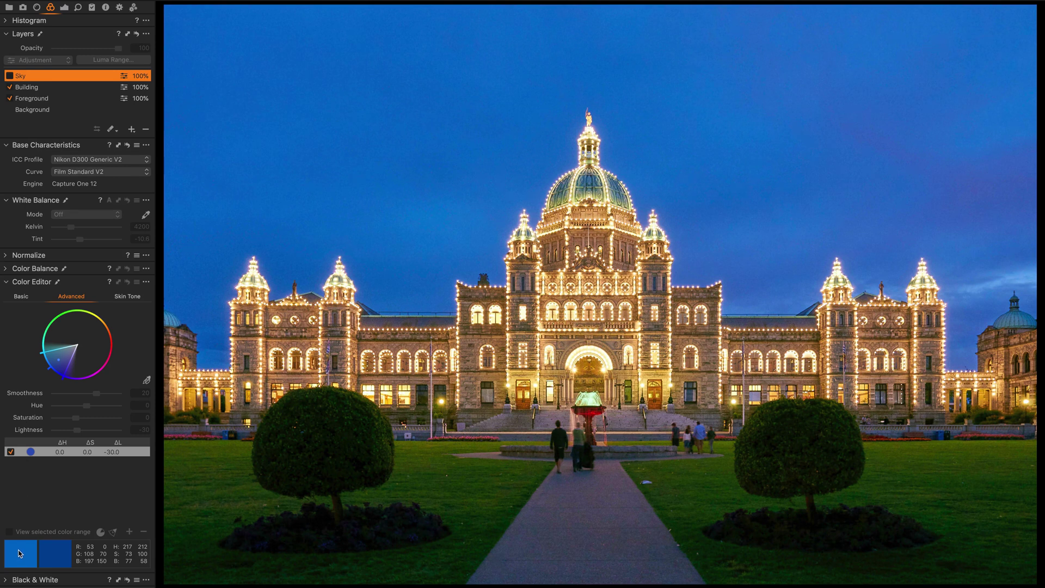
pyautogui.click(9, 77)
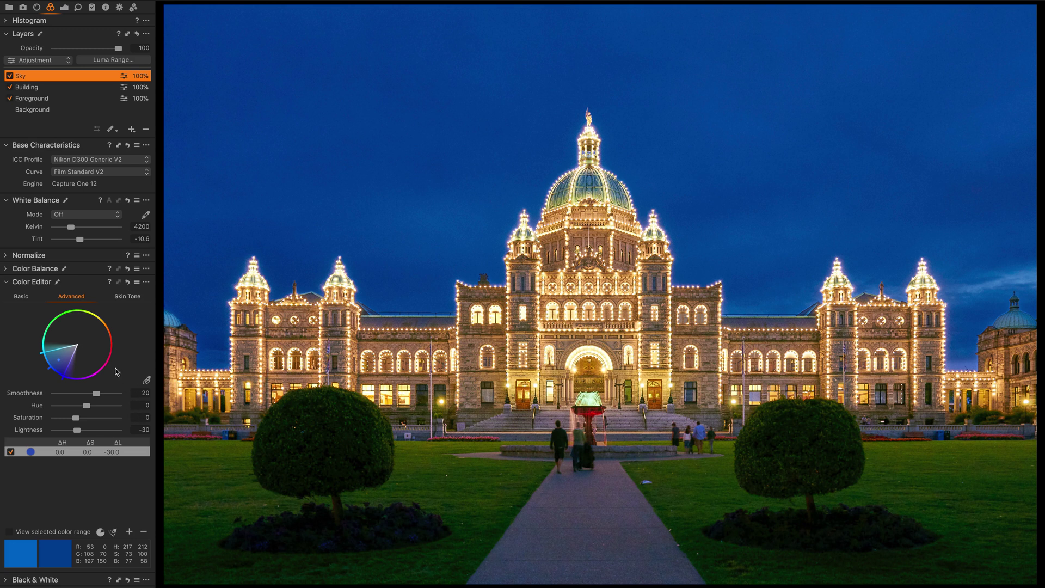
# Reset the Sky layer's Color Editor and try darkening the sky with an exposure of about -1 instead
pyautogui.click(126, 282)
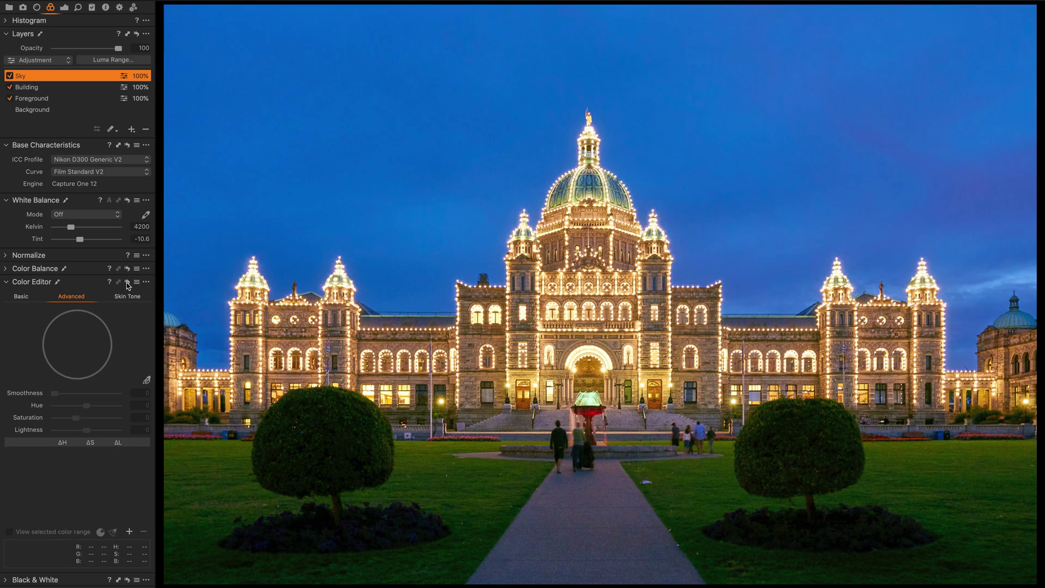
pyautogui.click(65, 8)
pyautogui.click(136, 207)
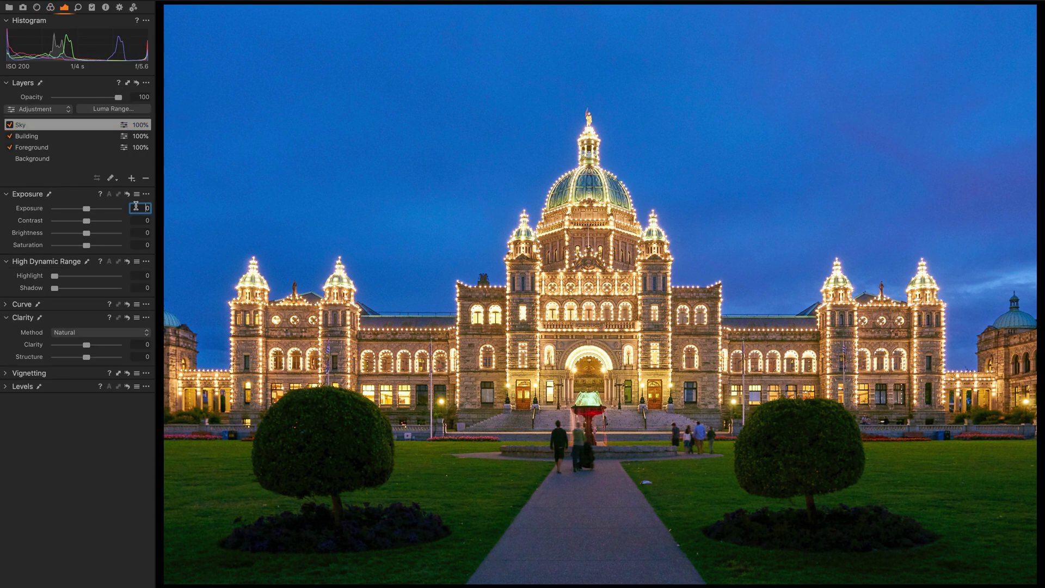
pyautogui.write('-1')
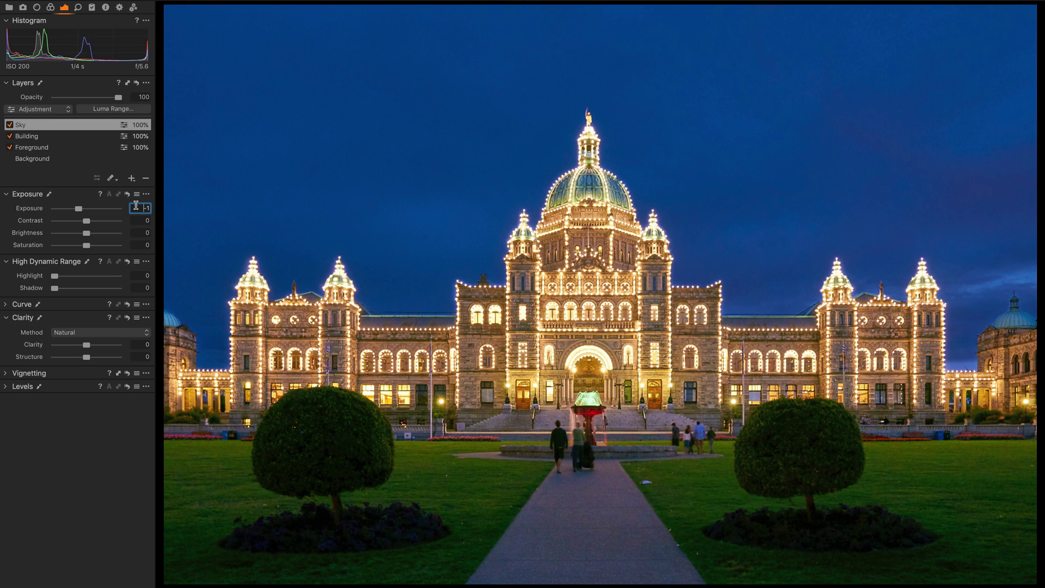
pyautogui.press('Up')
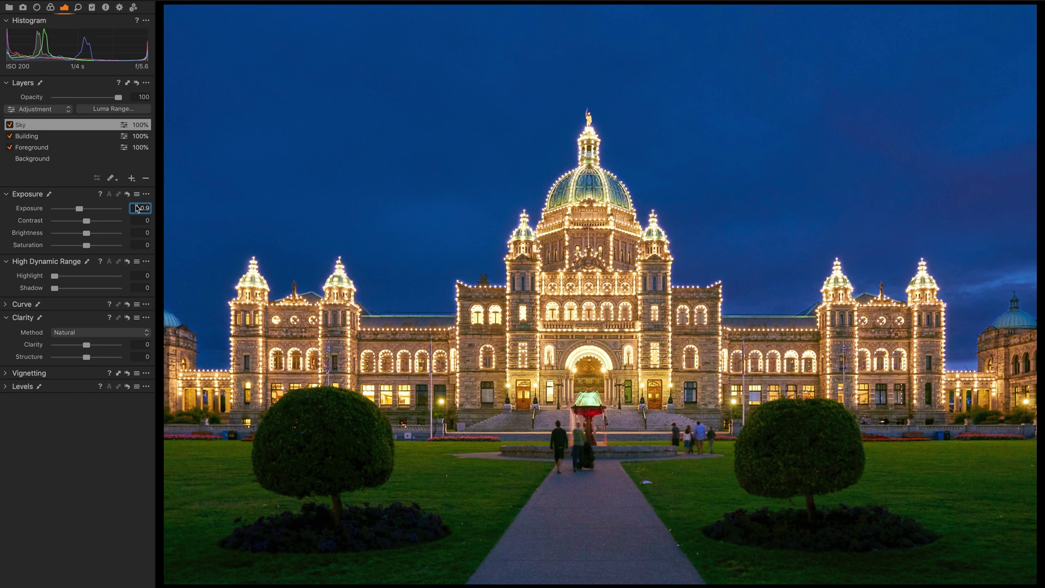
# Return the Sky layer's exposure to 0 and restore its blue Color Editor adjustment with a lightness of -30
pyautogui.press('Down')
pyautogui.write('0')
pyautogui.press('Return')
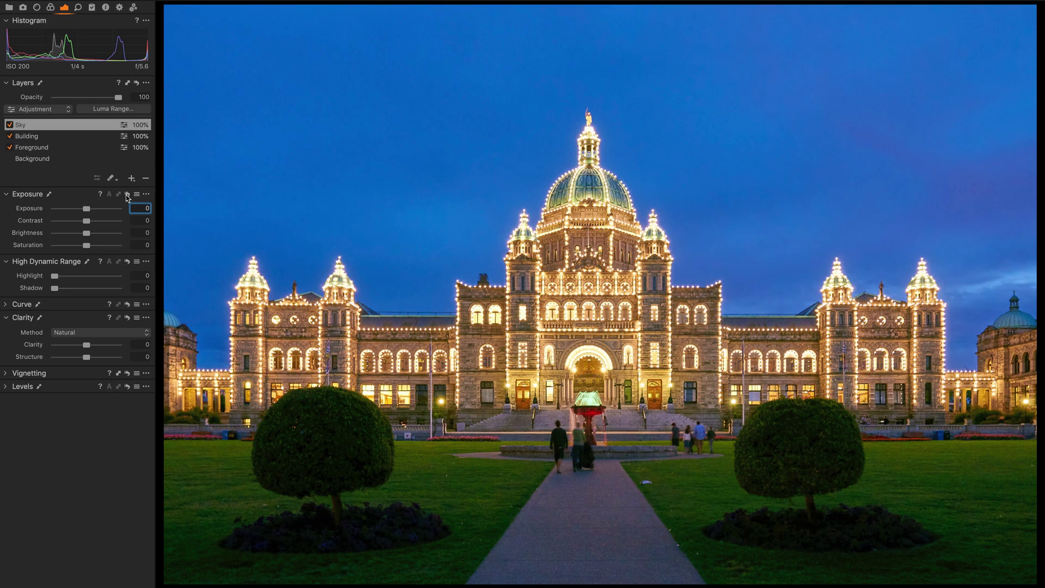
pyautogui.click(50, 7)
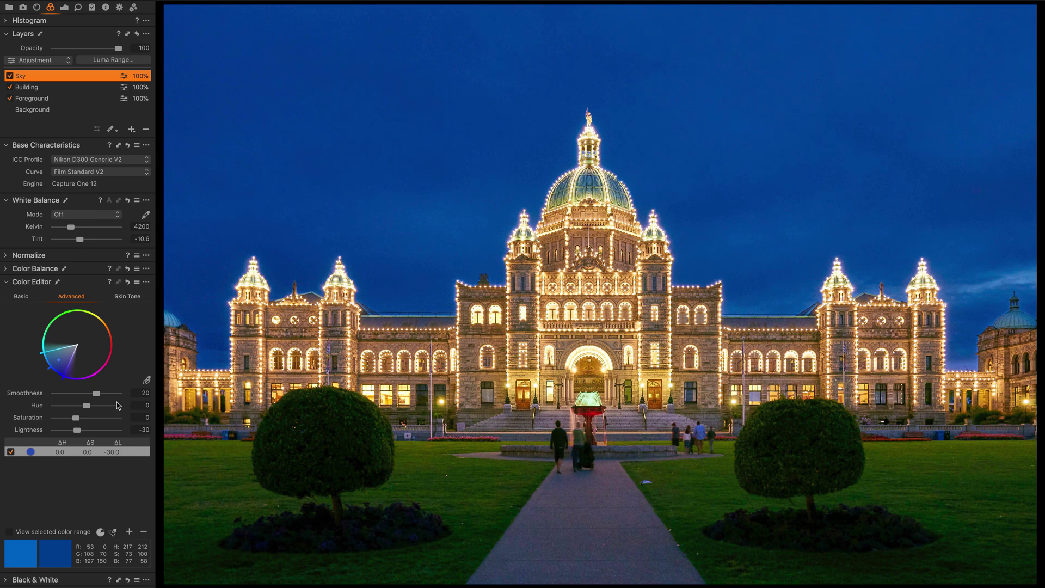
pyautogui.click(132, 429)
# Review the color and exposure settings of the Background and Foreground layers, finishing on the Background layer
pyautogui.click(50, 111)
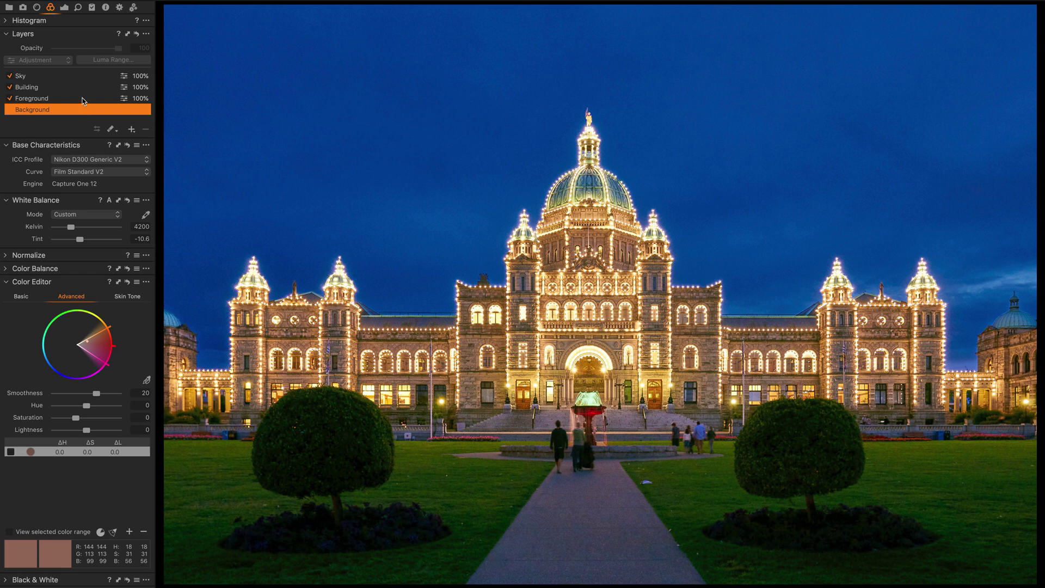
pyautogui.click(84, 100)
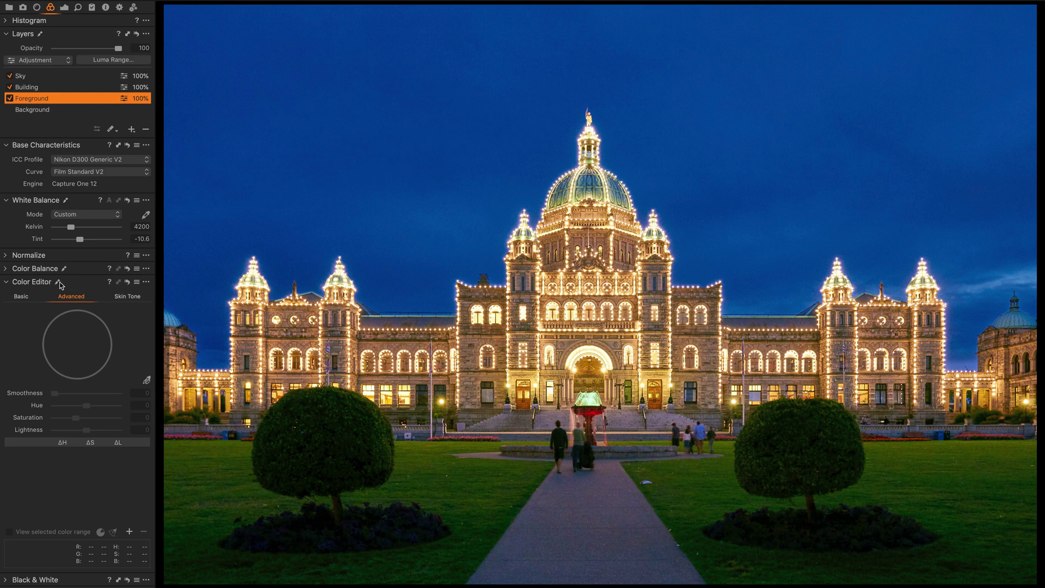
pyautogui.click(64, 7)
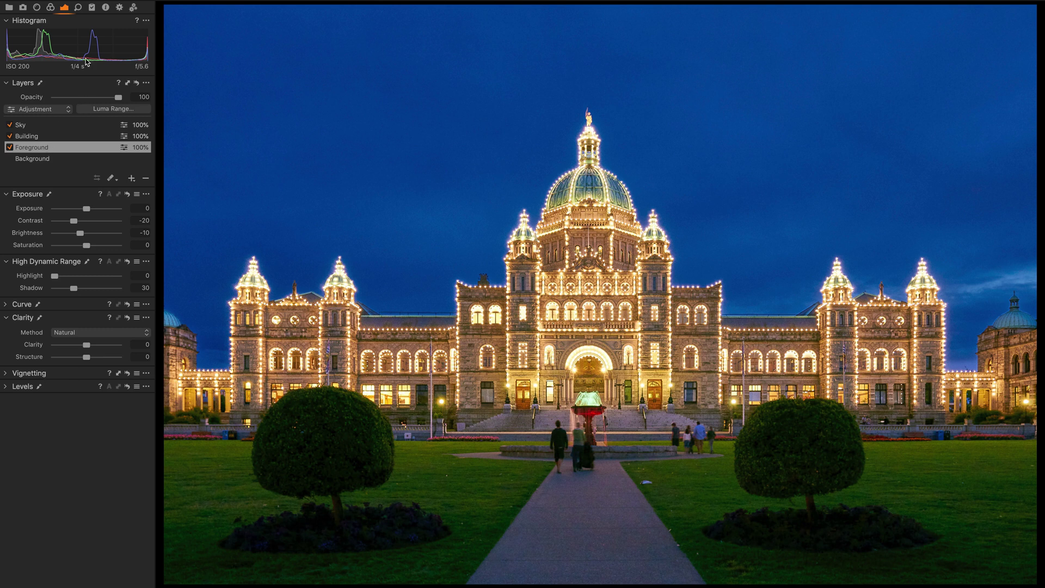
pyautogui.click(50, 8)
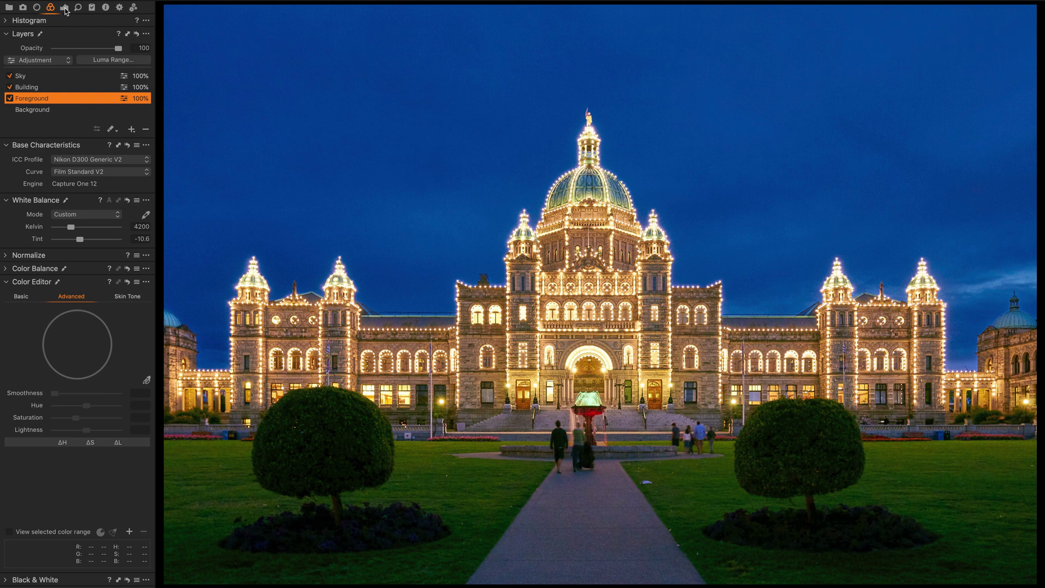
pyautogui.click(96, 110)
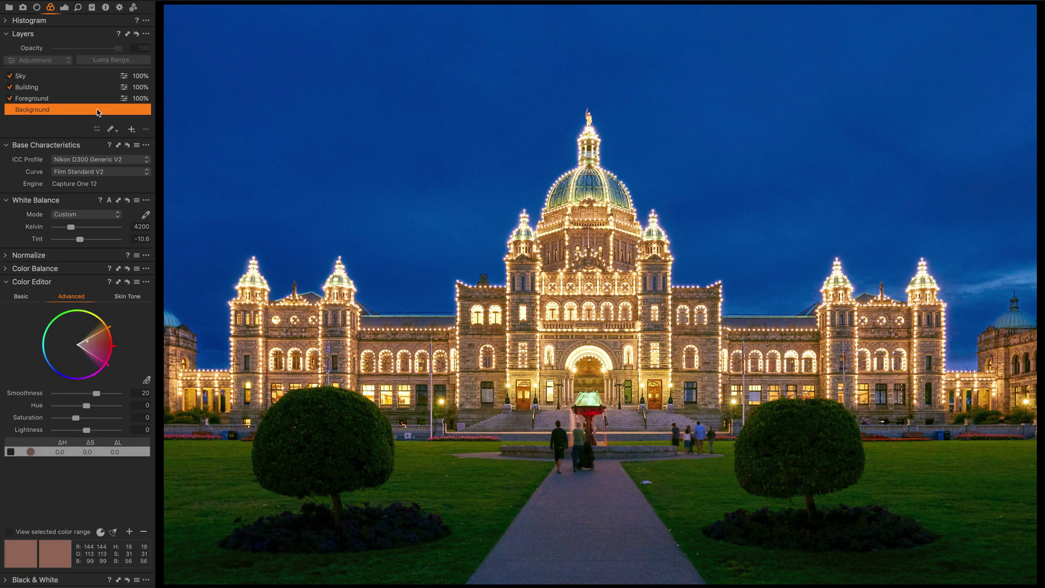